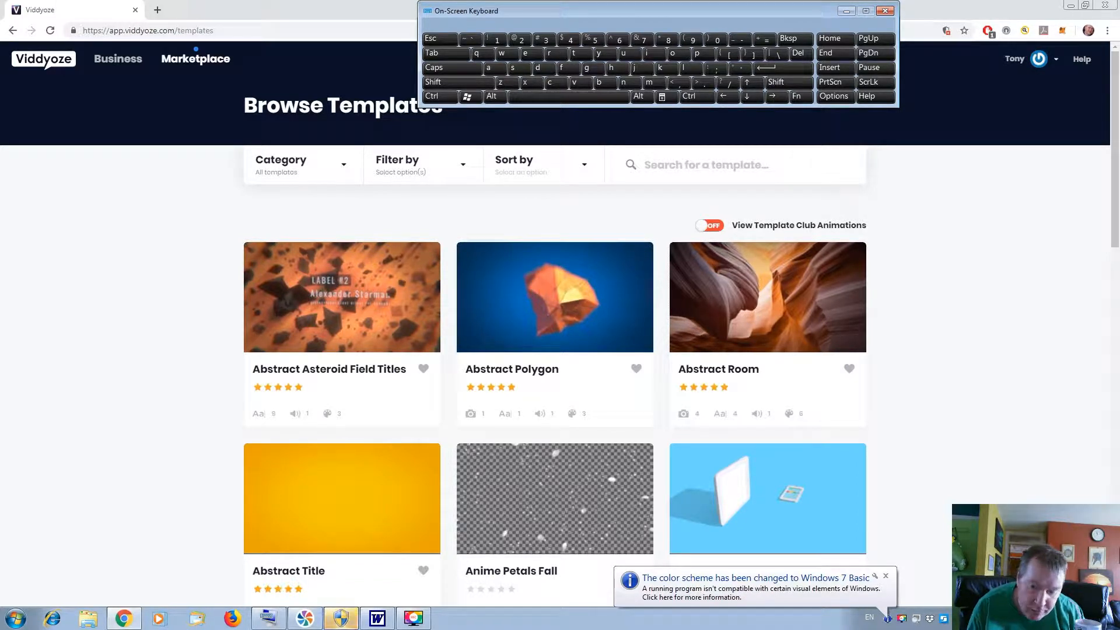
Open the App Developer template for customization and upload the image file "logo" as its logo.
{"action": "mouse_move", "coordinate": [786, 472]}
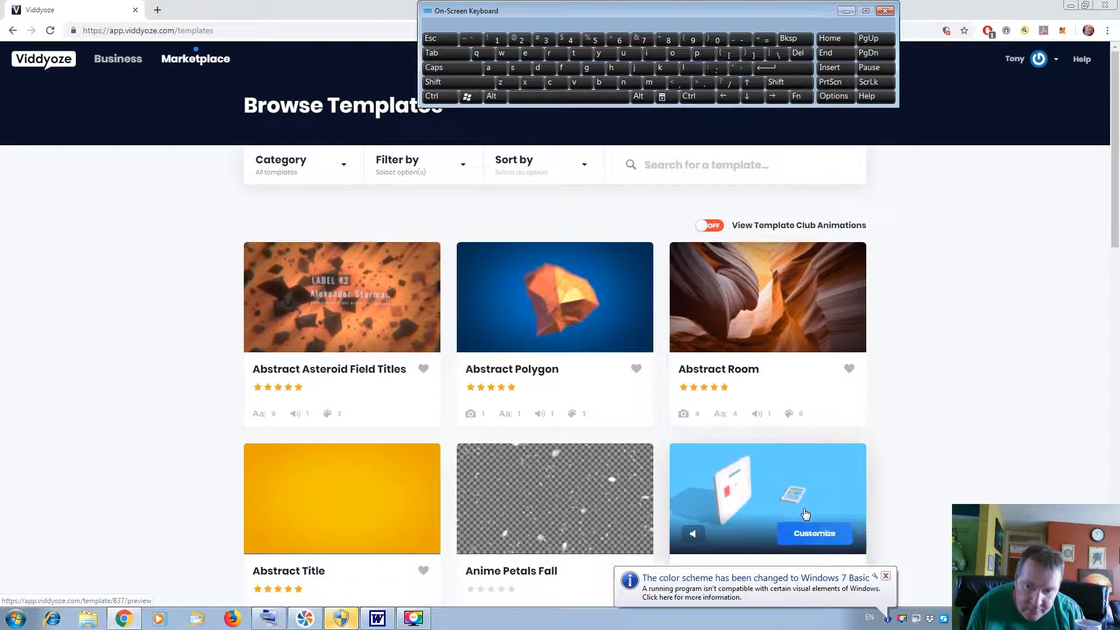
{"action": "left_click", "coordinate": [796, 534]}
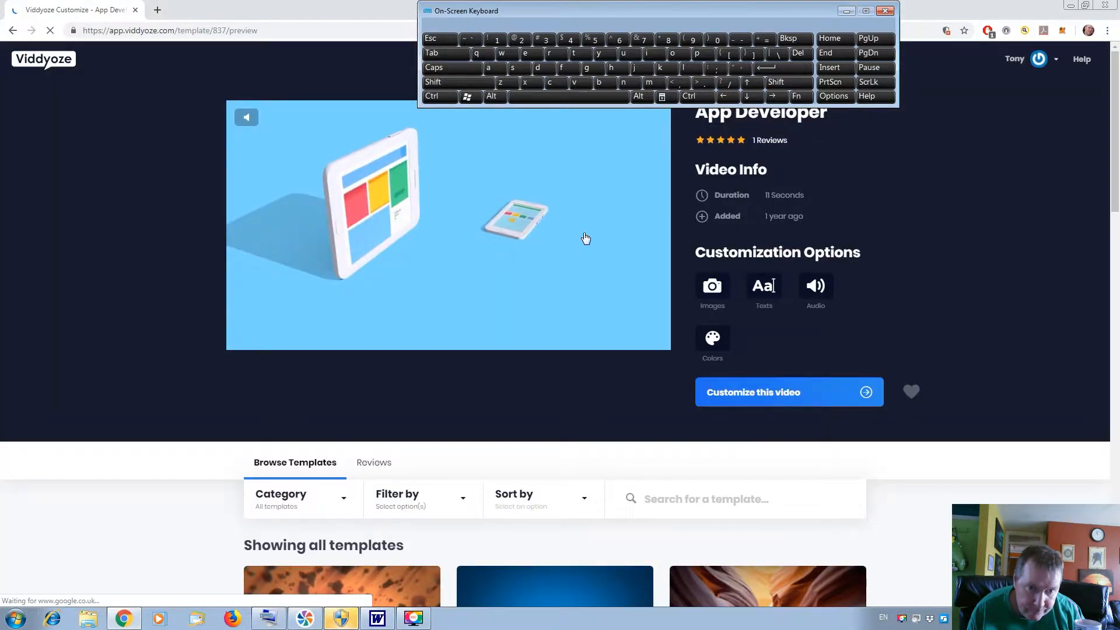
{"action": "left_click", "coordinate": [768, 406]}
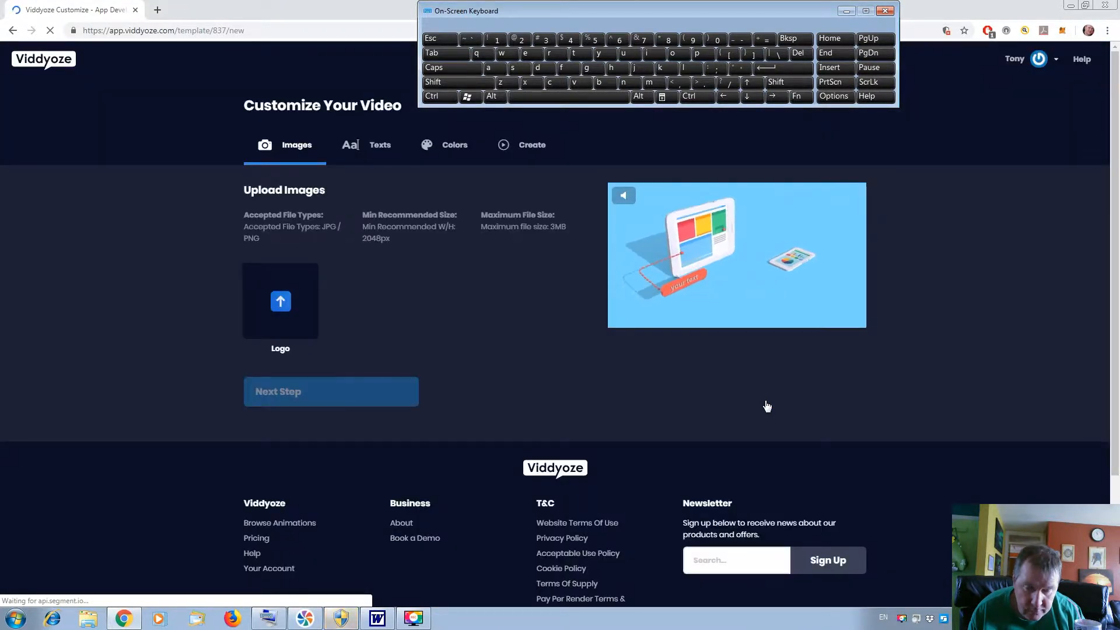
{"action": "left_click", "coordinate": [267, 291]}
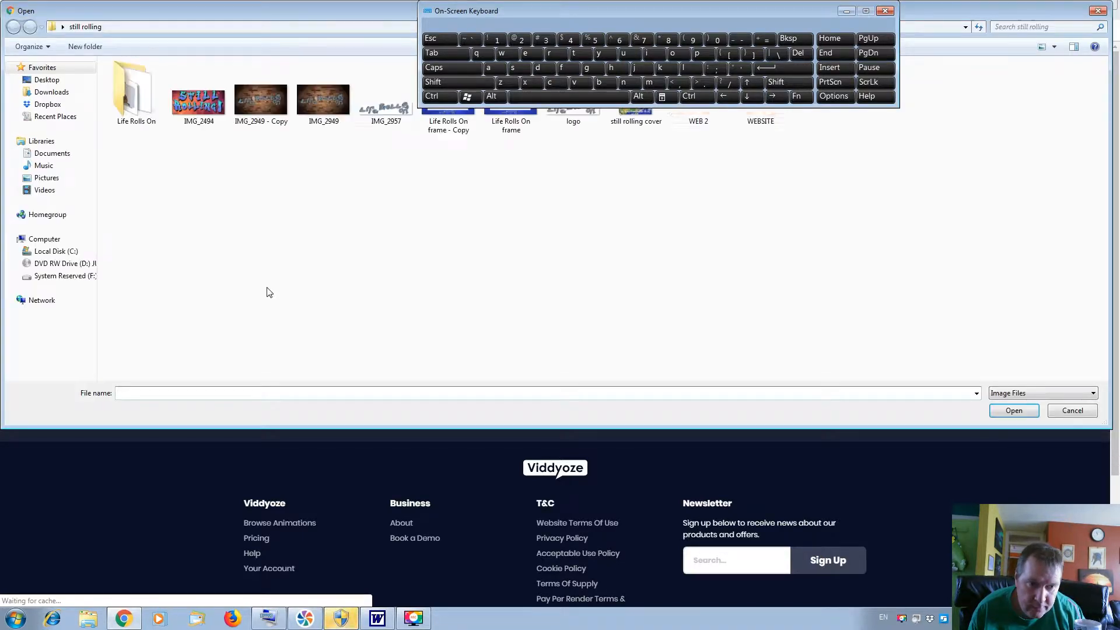
{"action": "double_click", "coordinate": [581, 121]}
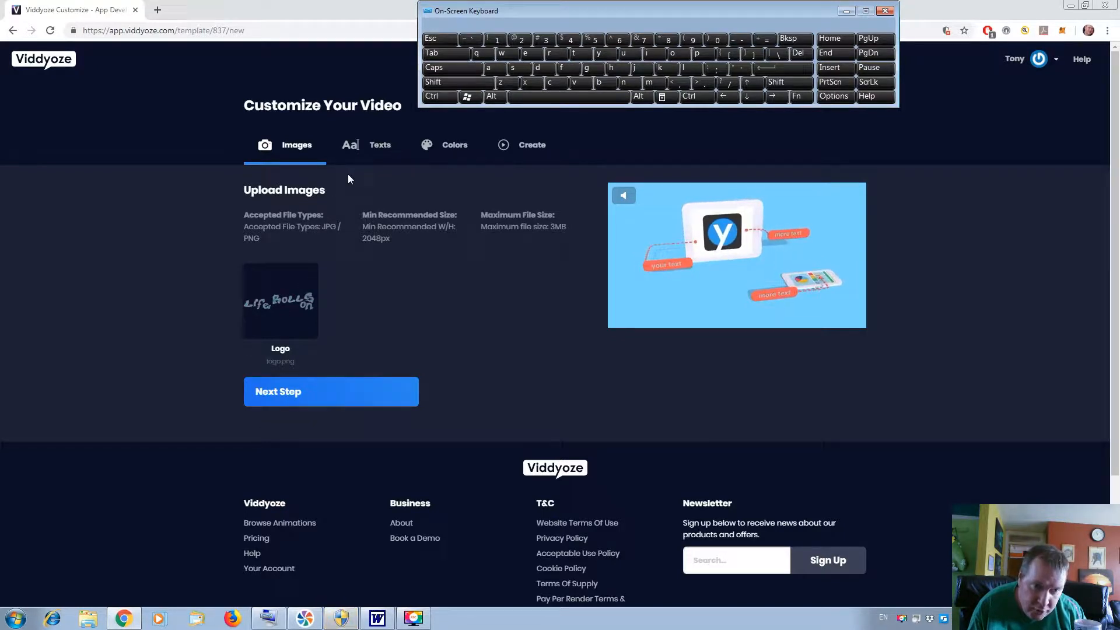
Set the first text of the App Developer video to "Motivation".
{"action": "left_click", "coordinate": [379, 146]}
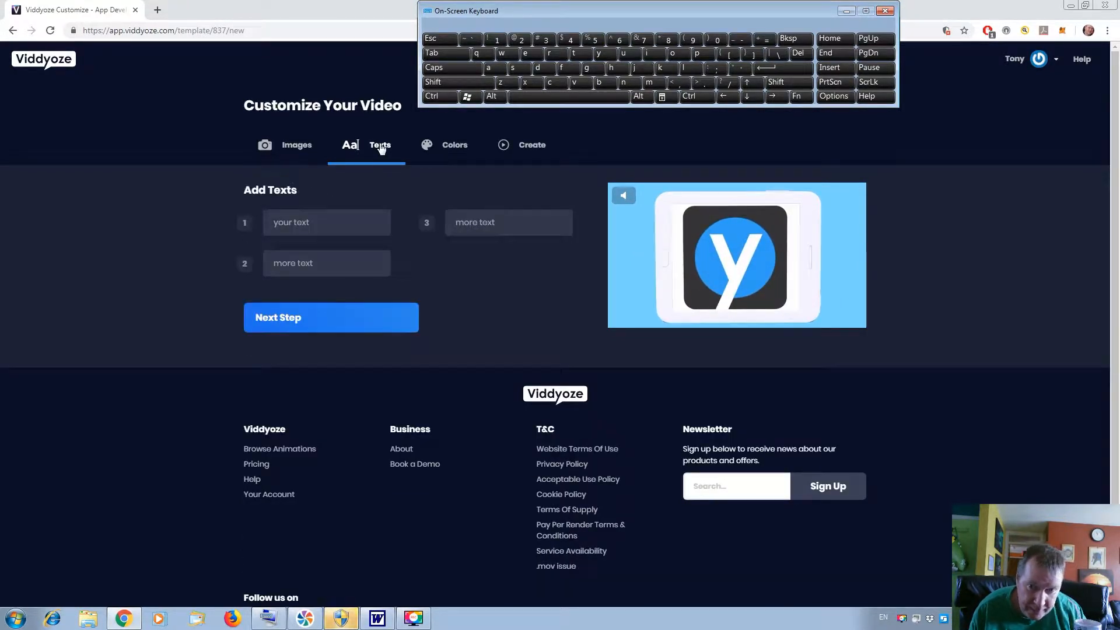
{"action": "left_click", "coordinate": [322, 230]}
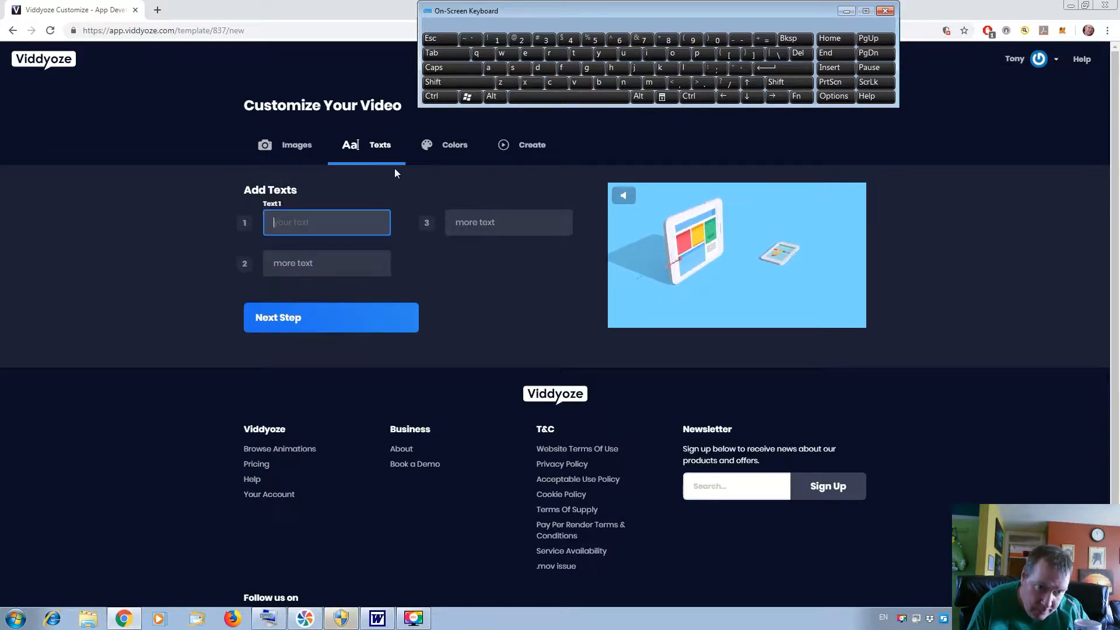
{"action": "left_click", "coordinate": [459, 78]}
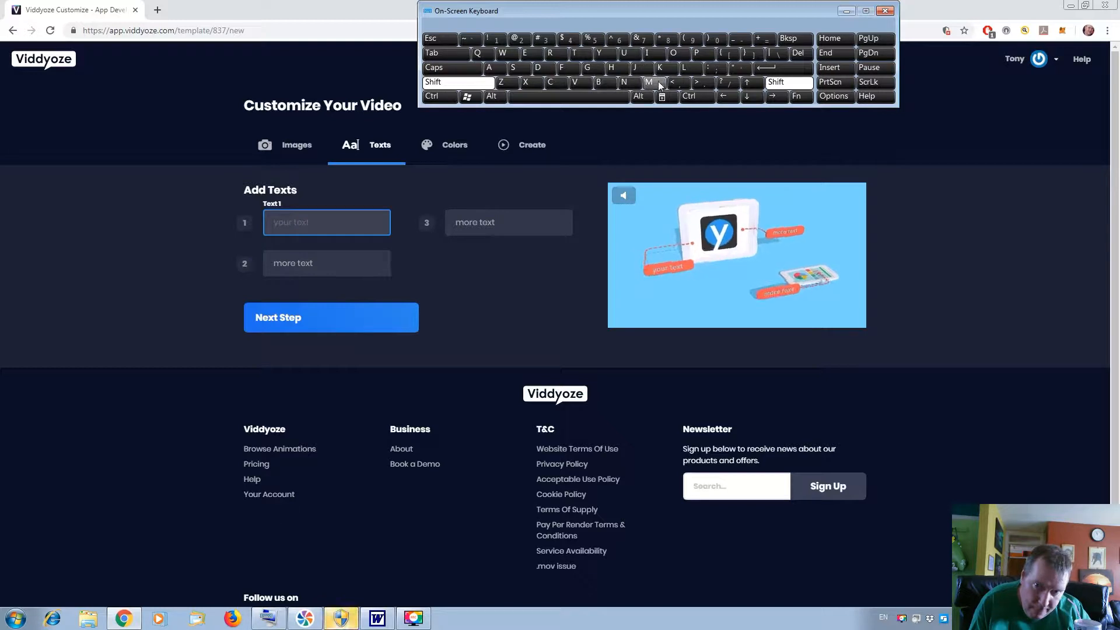
{"action": "left_click", "coordinate": [681, 55]}
{"action": "left_click", "coordinate": [450, 23]}
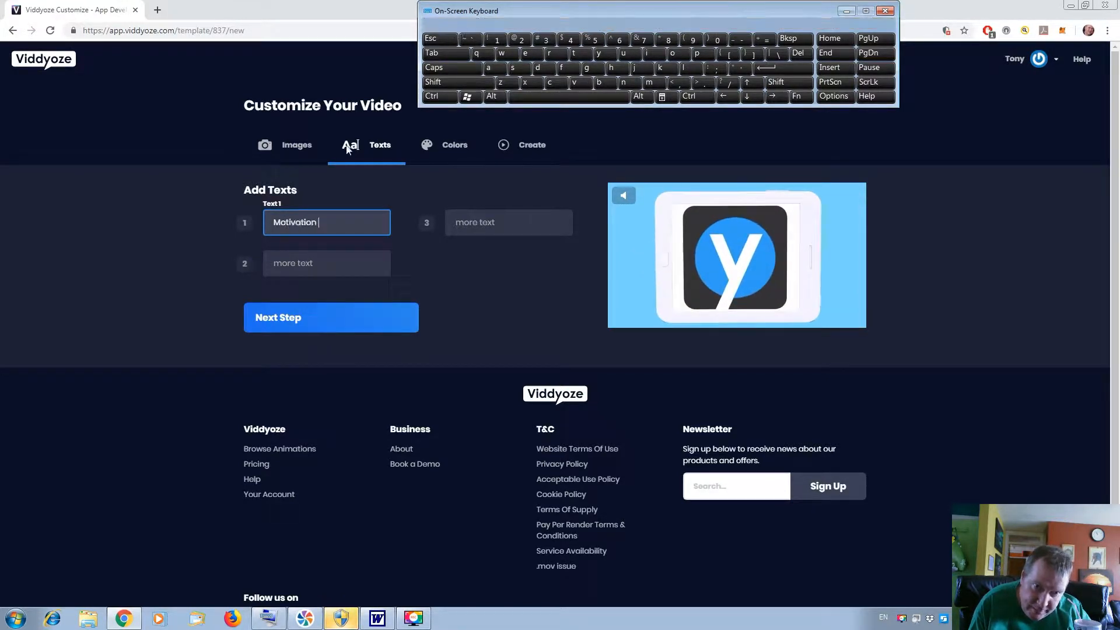
Set the second text of the video to "Inspiration".
{"action": "left_click", "coordinate": [321, 269]}
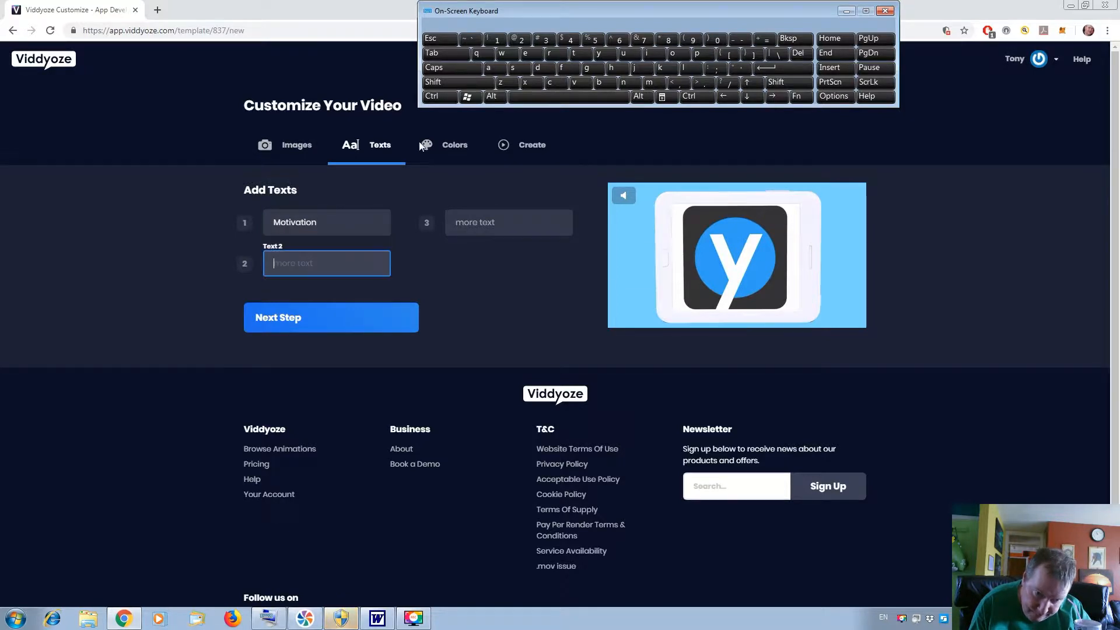
{"action": "left_click", "coordinate": [463, 85]}
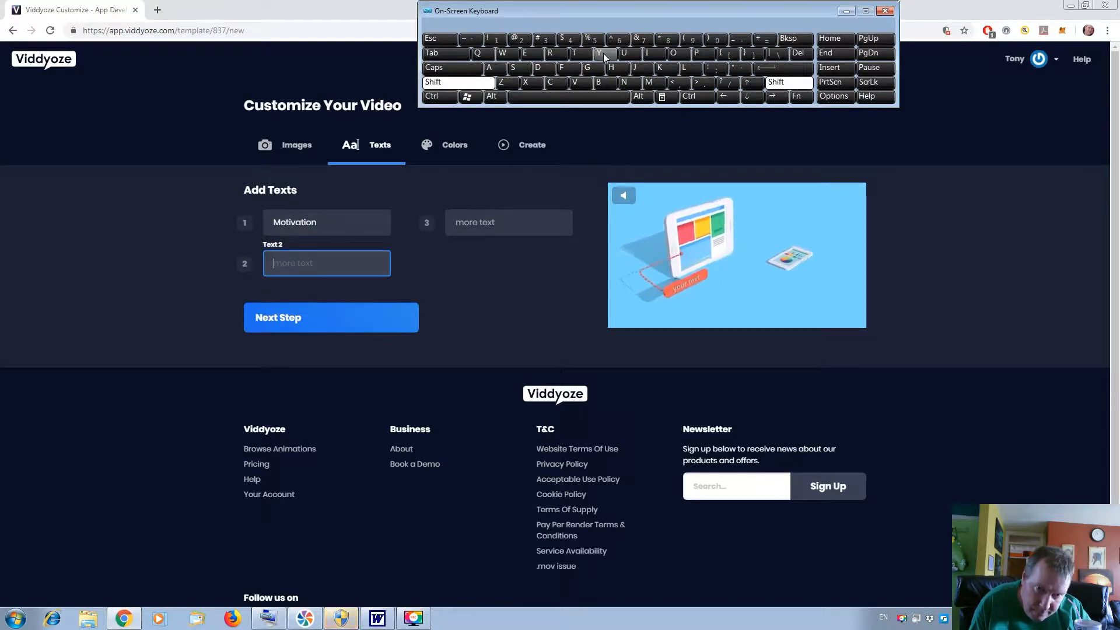
{"action": "left_click", "coordinate": [649, 58]}
{"action": "left_click", "coordinate": [628, 84]}
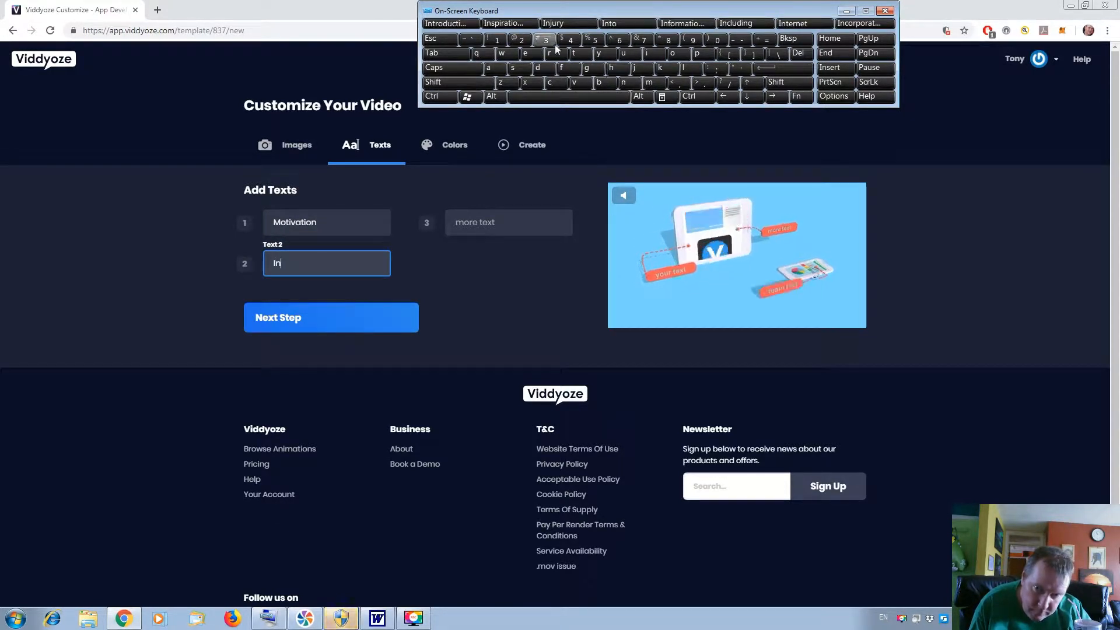
{"action": "left_click", "coordinate": [510, 26]}
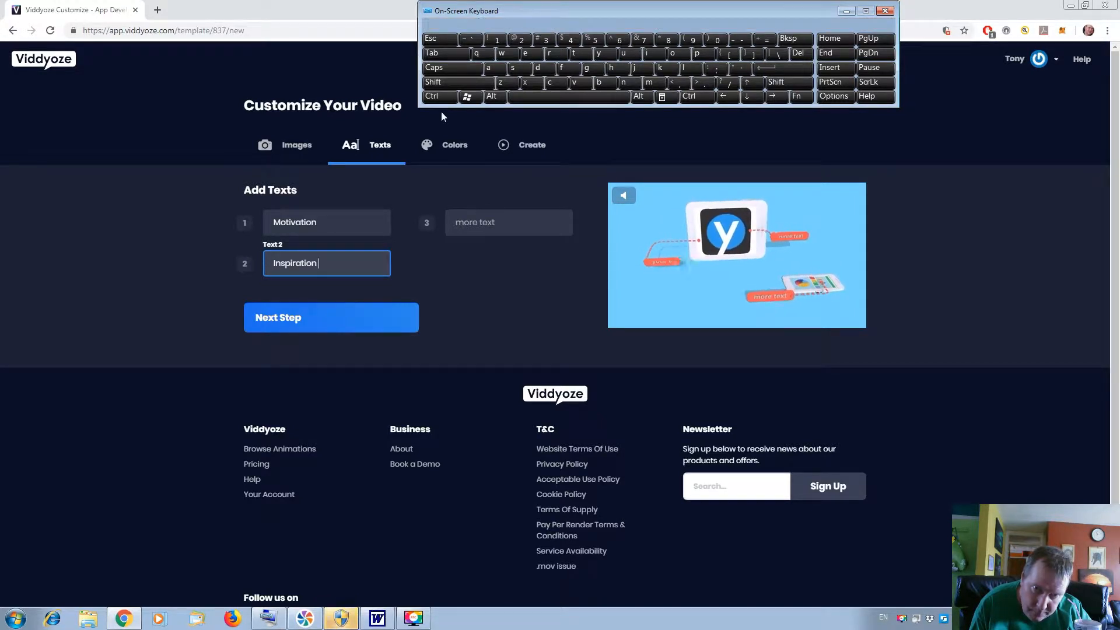
Set the third text of the video to "Positivty".
{"action": "left_click", "coordinate": [500, 222]}
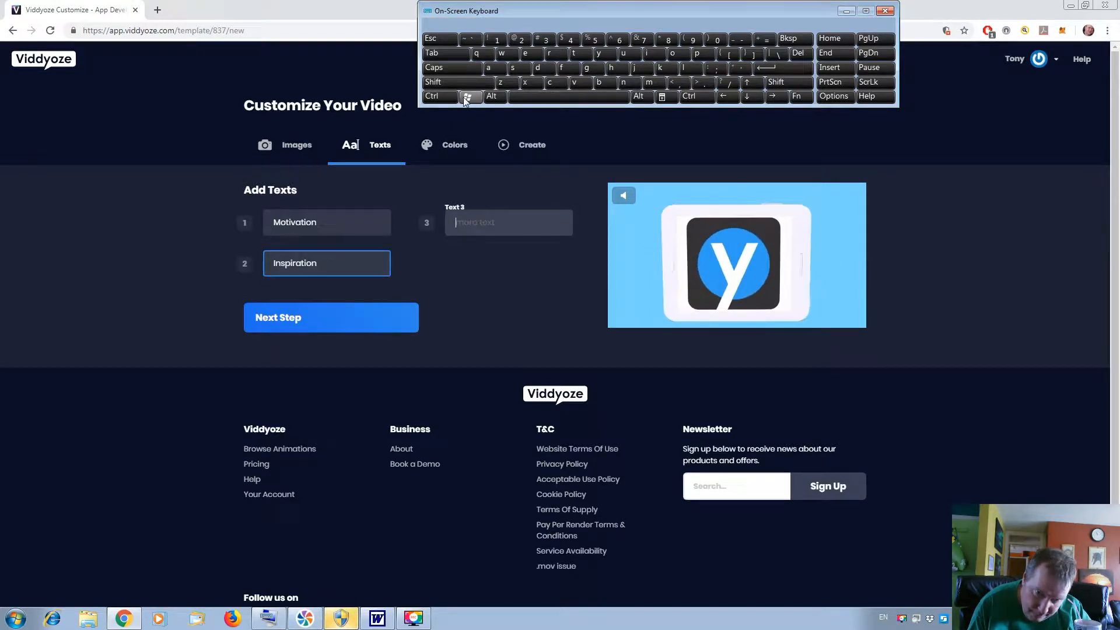
{"action": "left_click", "coordinate": [456, 81]}
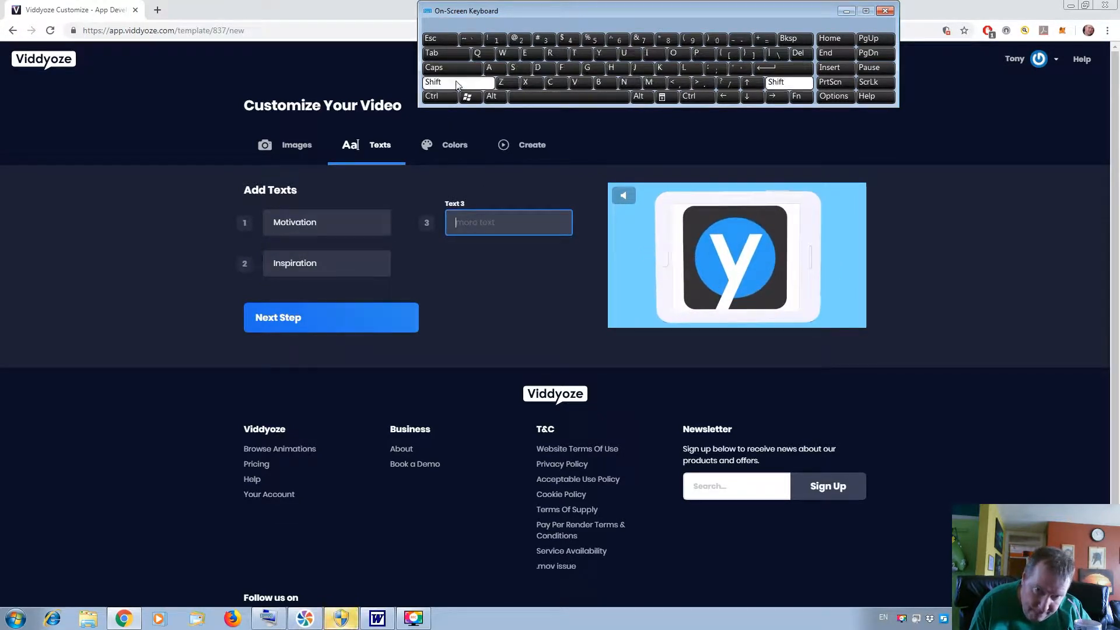
{"action": "left_click", "coordinate": [694, 54]}
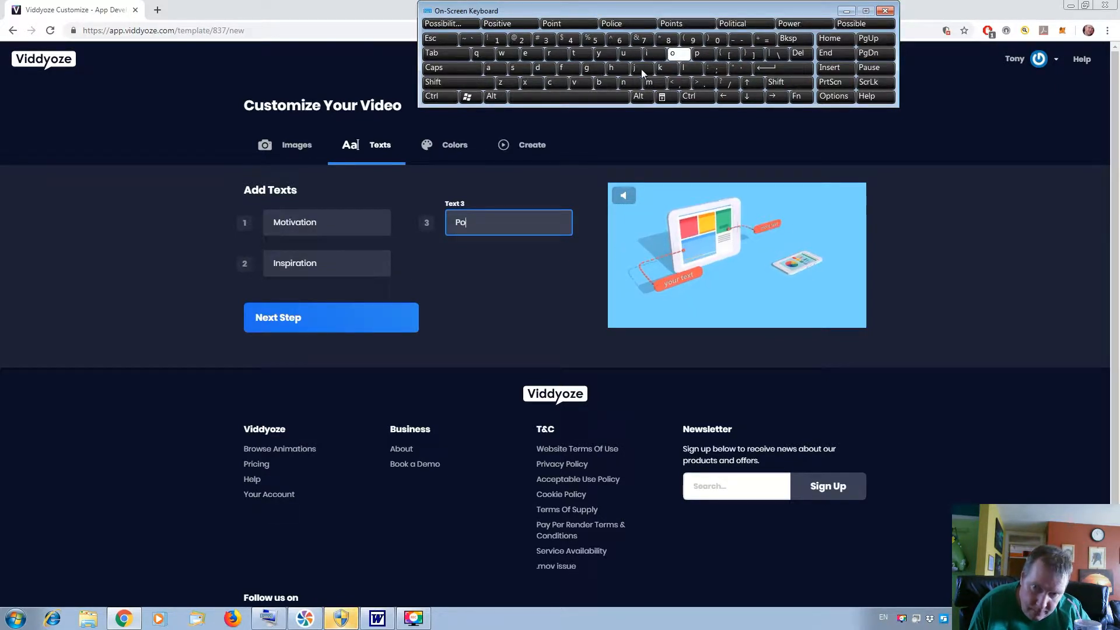
{"action": "type", "text": "o"}
{"action": "left_click", "coordinate": [518, 69]}
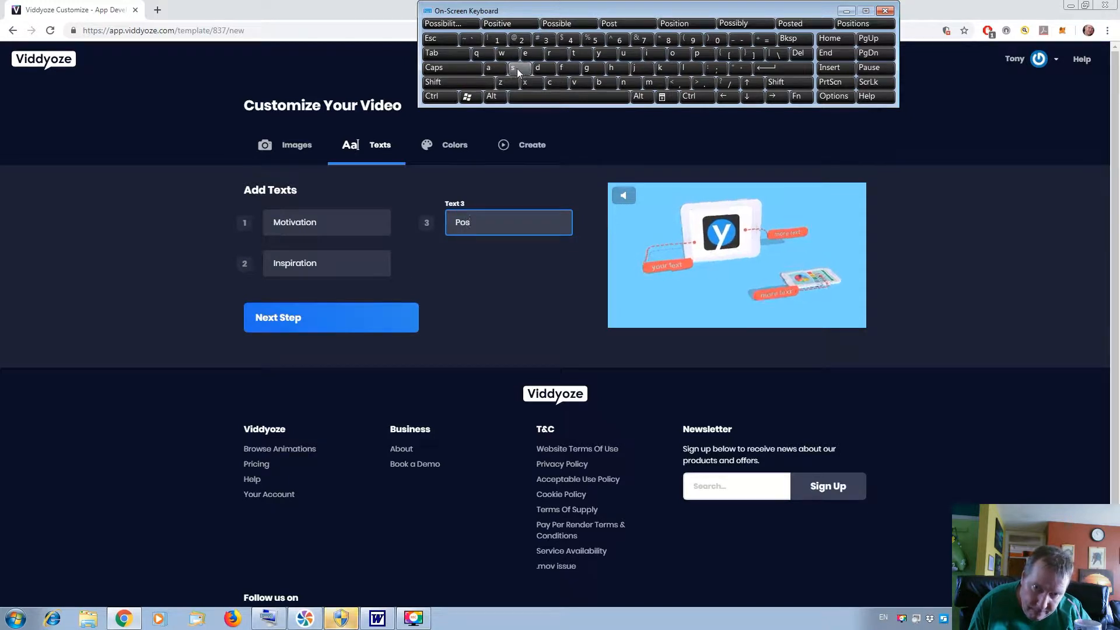
{"action": "left_click", "coordinate": [654, 55]}
{"action": "left_click", "coordinate": [588, 56]}
{"action": "left_click", "coordinate": [658, 54]}
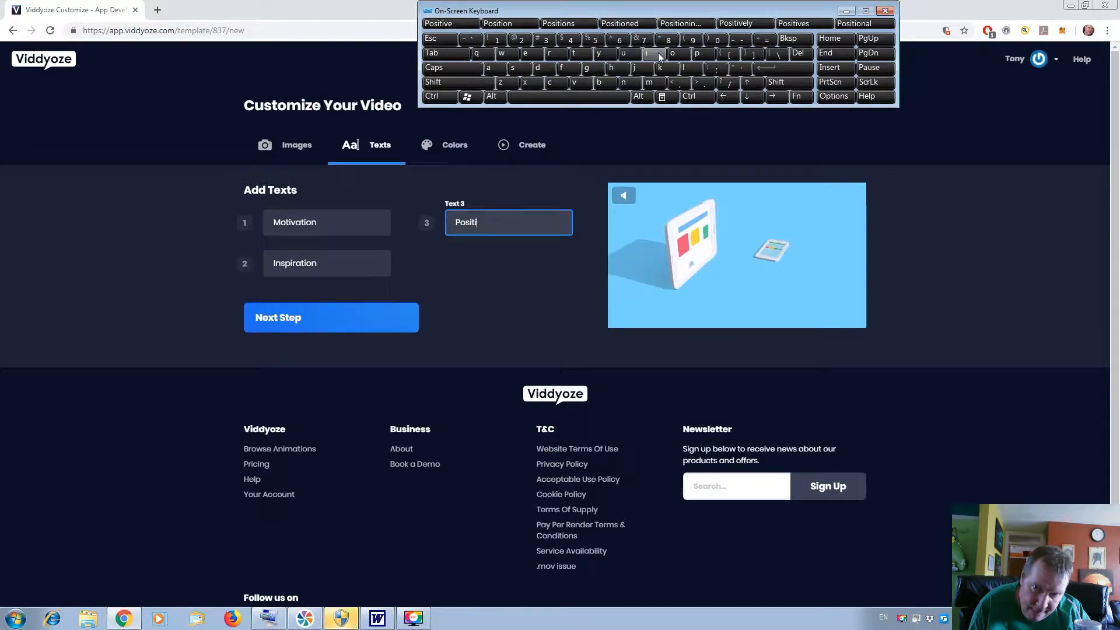
{"action": "left_click", "coordinate": [591, 86]}
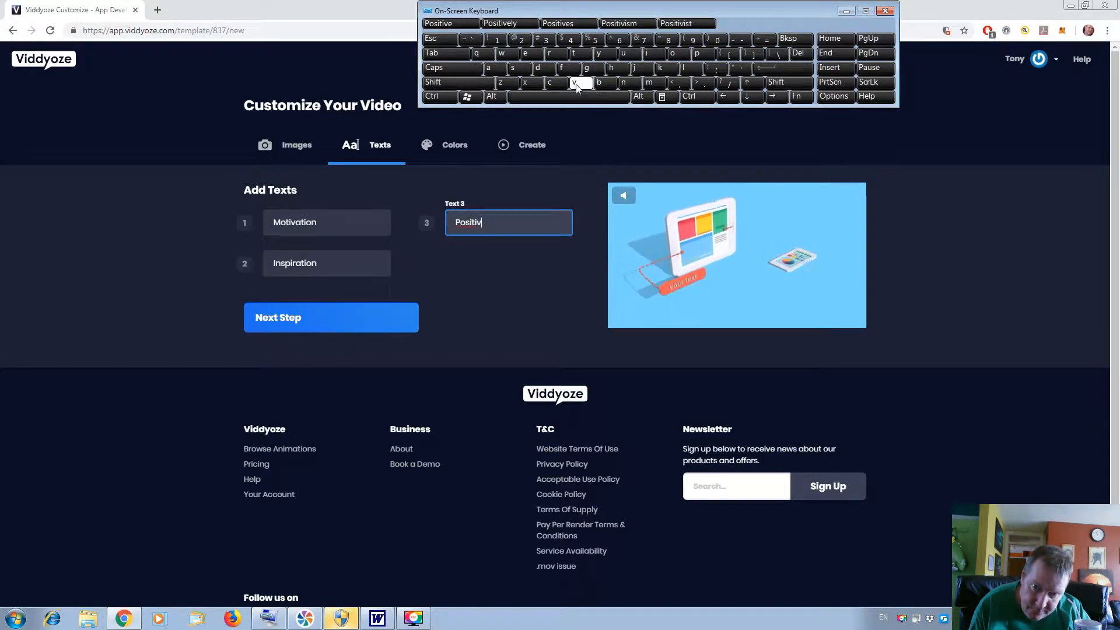
{"action": "left_click", "coordinate": [582, 56]}
{"action": "left_click", "coordinate": [597, 57]}
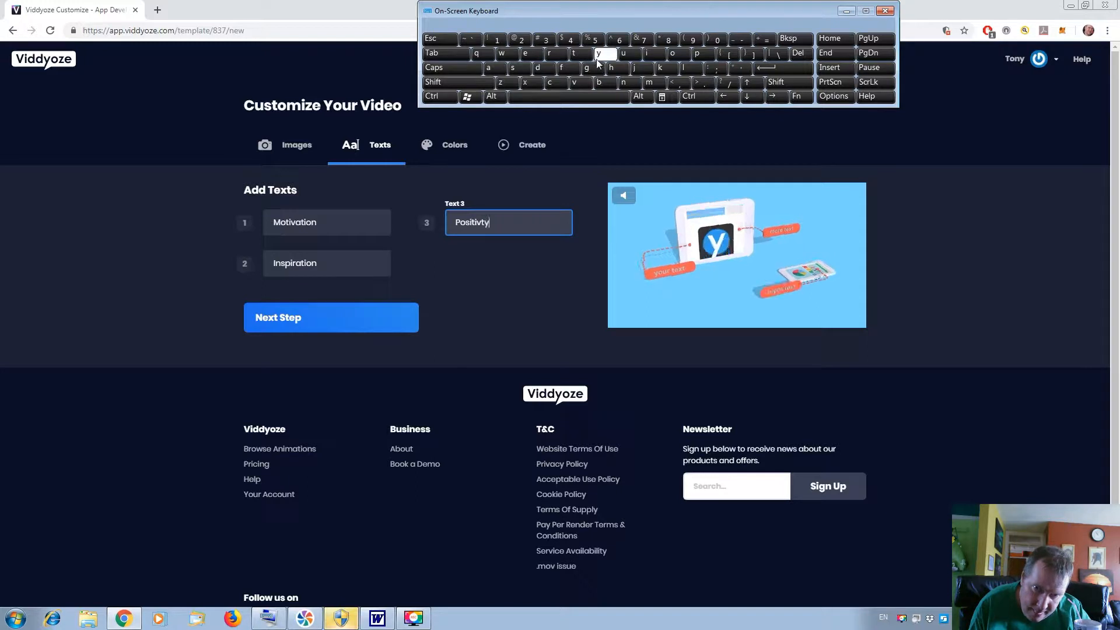
Change the color of the video's text boxes to blue (#0000ff).
{"action": "left_click", "coordinate": [461, 146]}
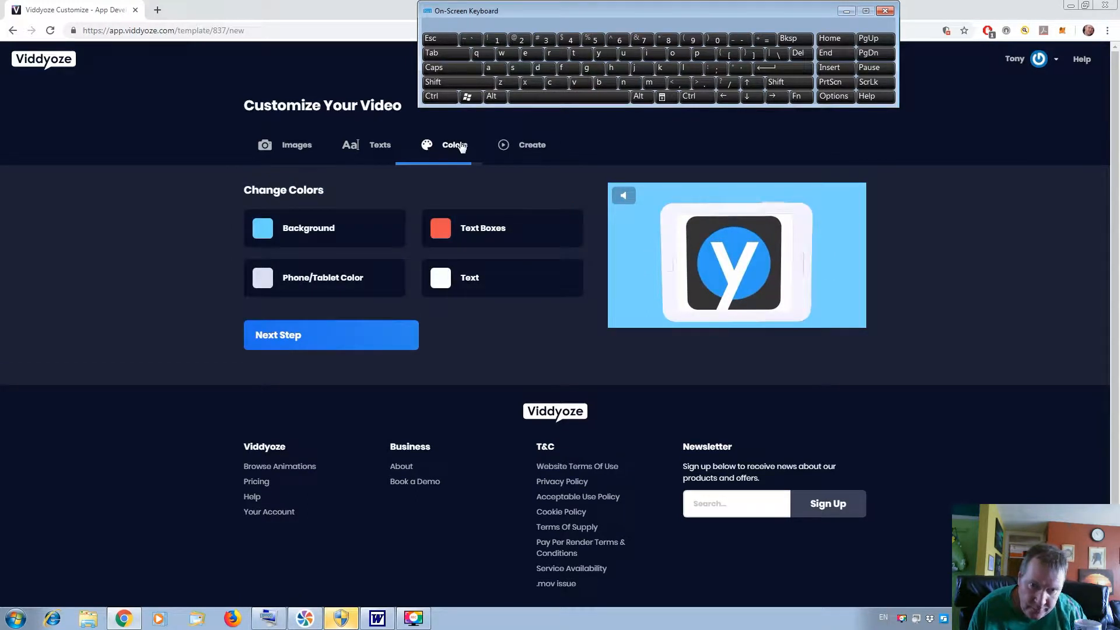
{"action": "left_click", "coordinate": [449, 231]}
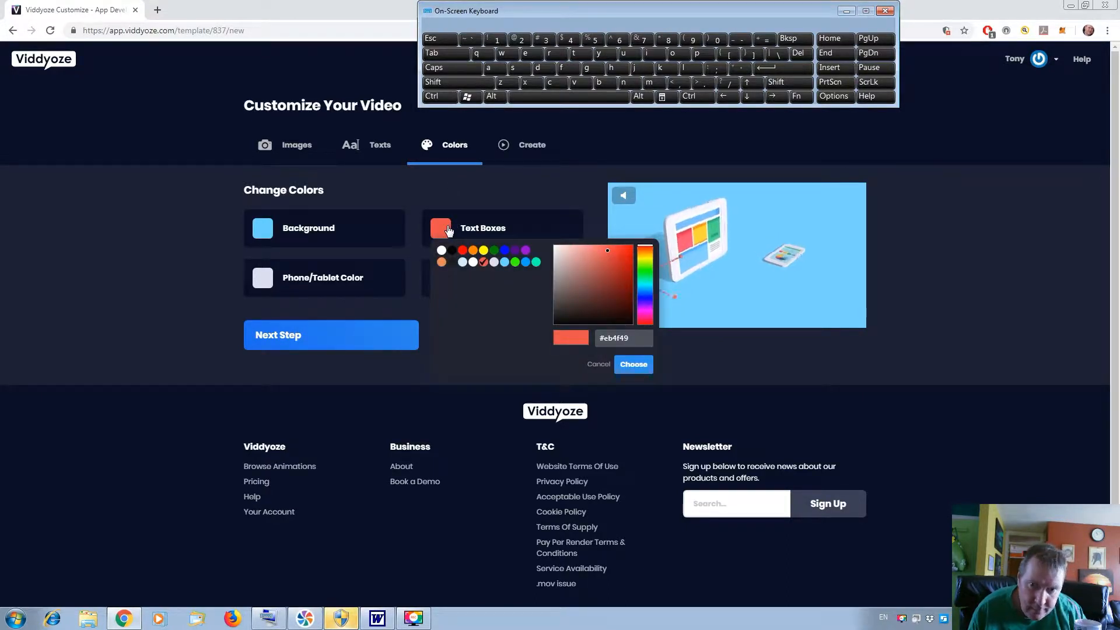
{"action": "left_click", "coordinate": [505, 251]}
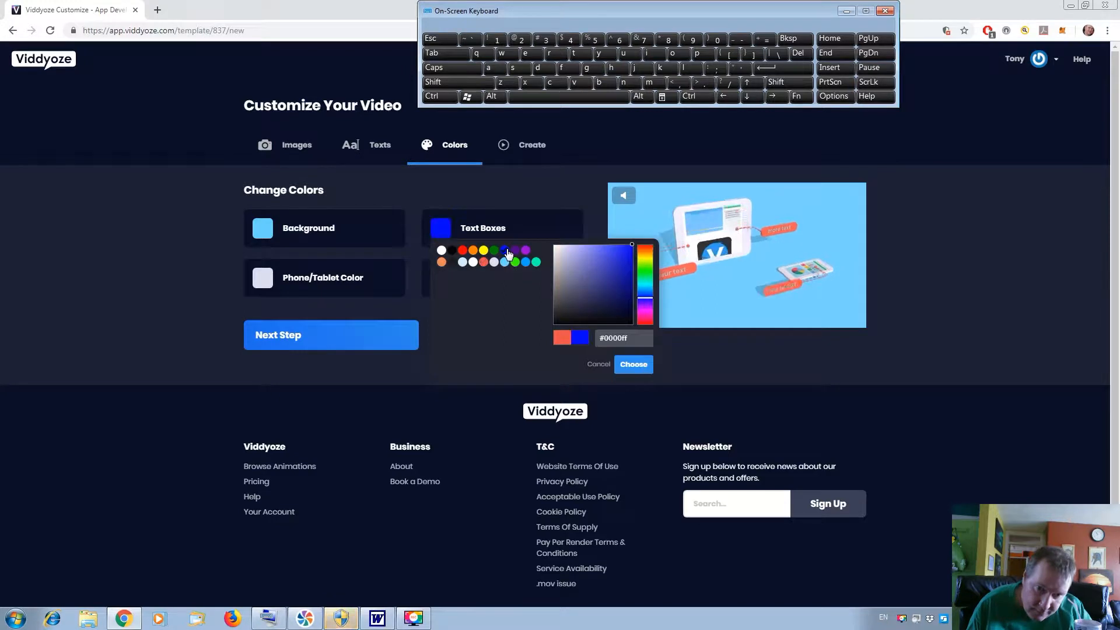
Change the video's background color to green (#008000) and proceed to the creation stage with its live preview.
{"action": "left_click", "coordinate": [272, 234]}
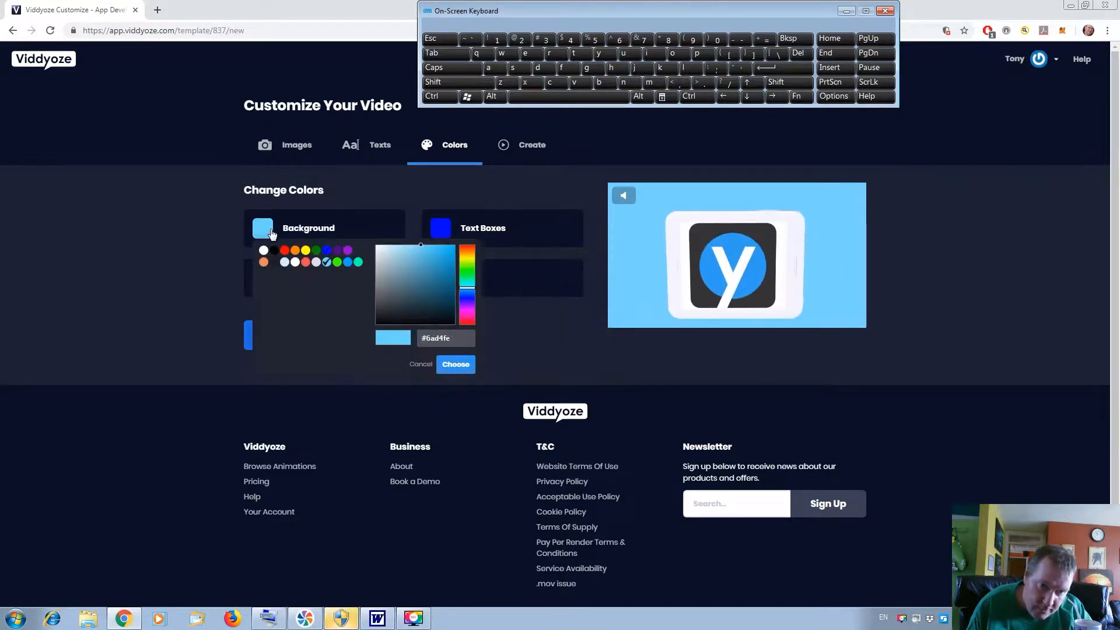
{"action": "left_click", "coordinate": [316, 250]}
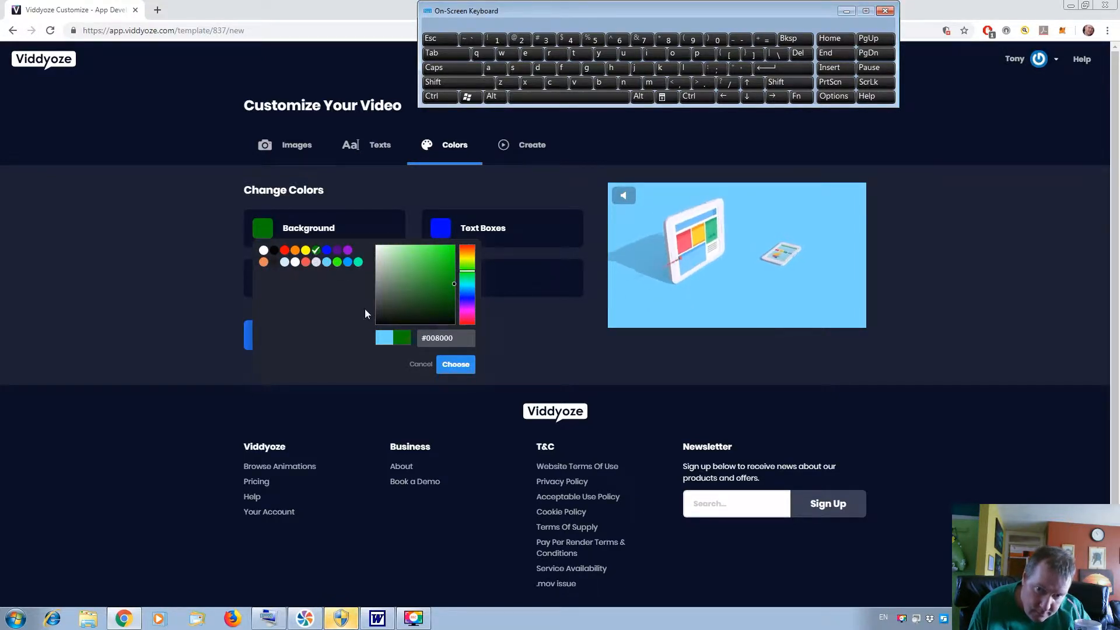
{"action": "left_click", "coordinate": [466, 367]}
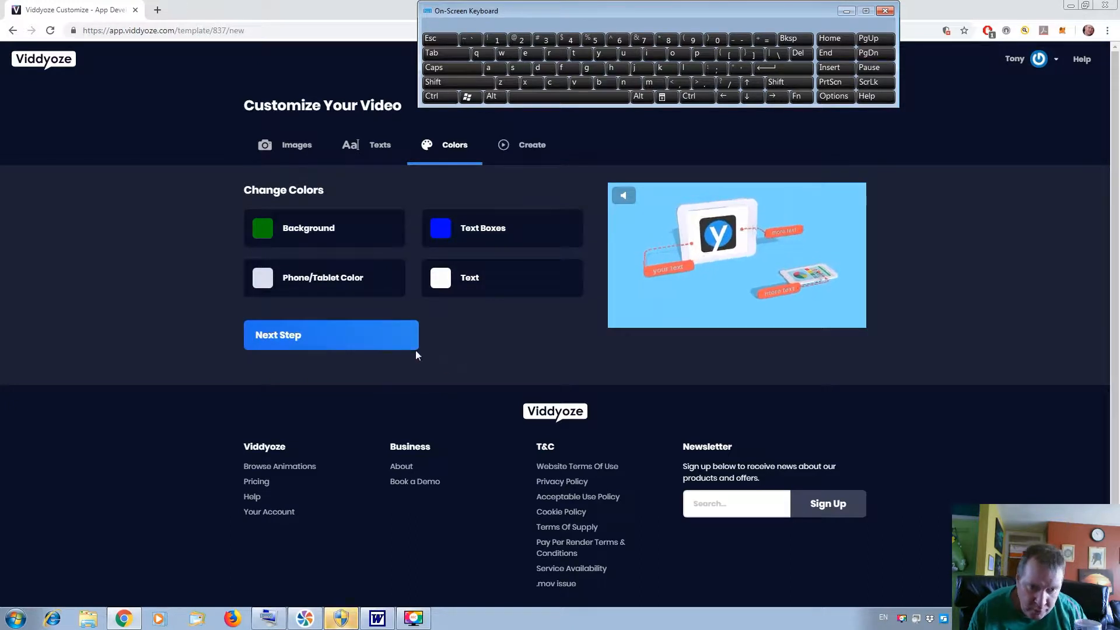
{"action": "left_click", "coordinate": [399, 342]}
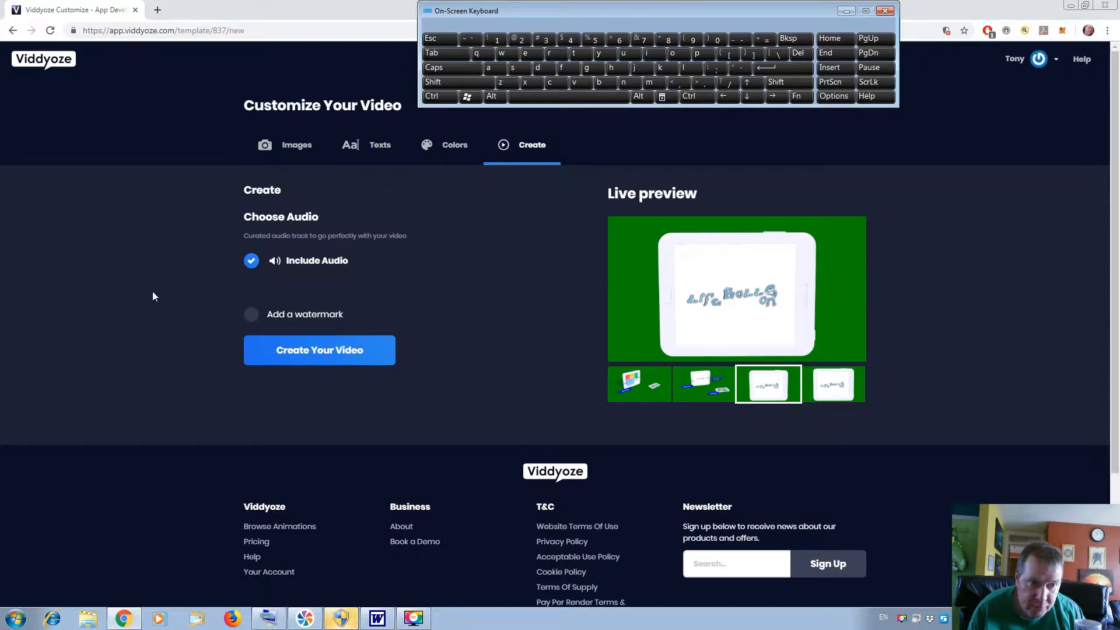
Go back to the template page and open the Abstract Asteroid Field Titles template for customization.
{"action": "left_click", "coordinate": [13, 30]}
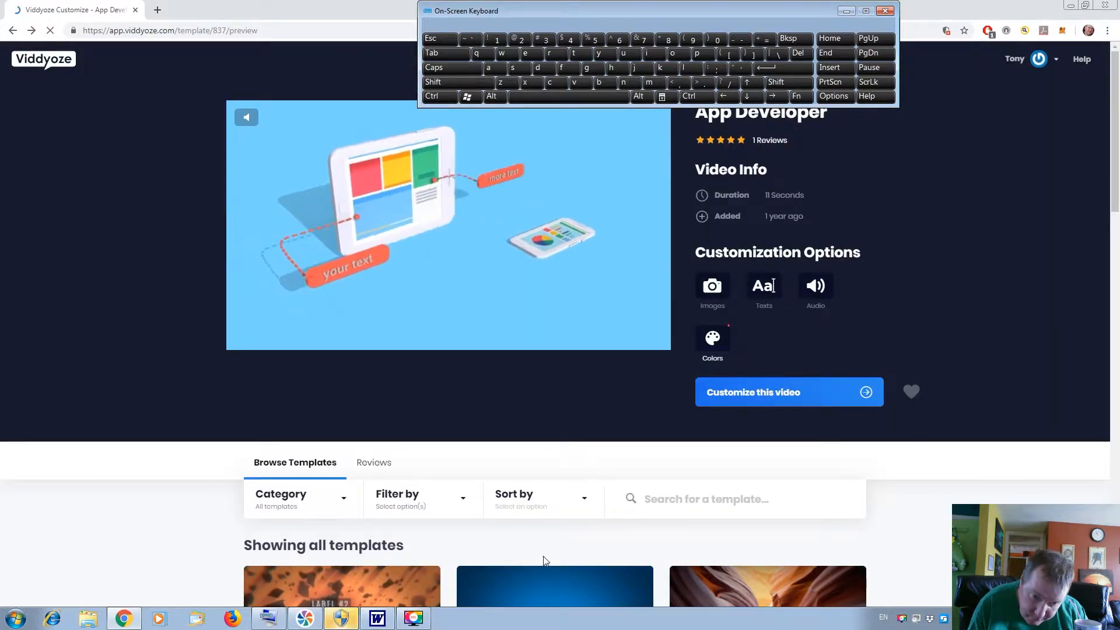
{"action": "left_click", "coordinate": [411, 594]}
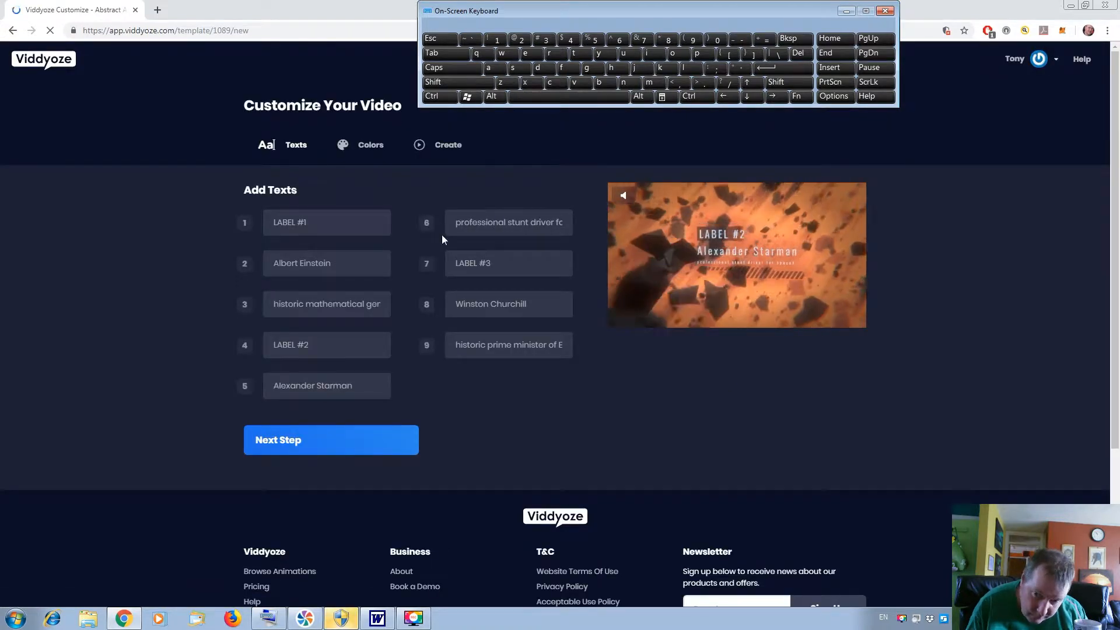
Set Label 1 of the Abstract Asteroid Field Titles template to "Youtube".
{"action": "left_click", "coordinate": [361, 228]}
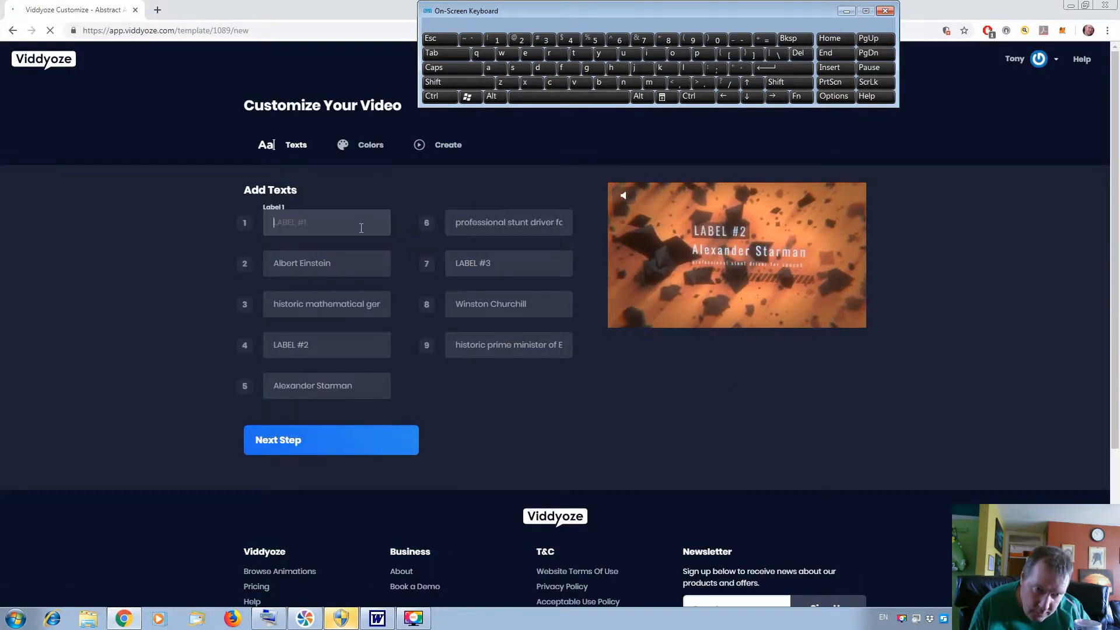
{"action": "left_click", "coordinate": [454, 82]}
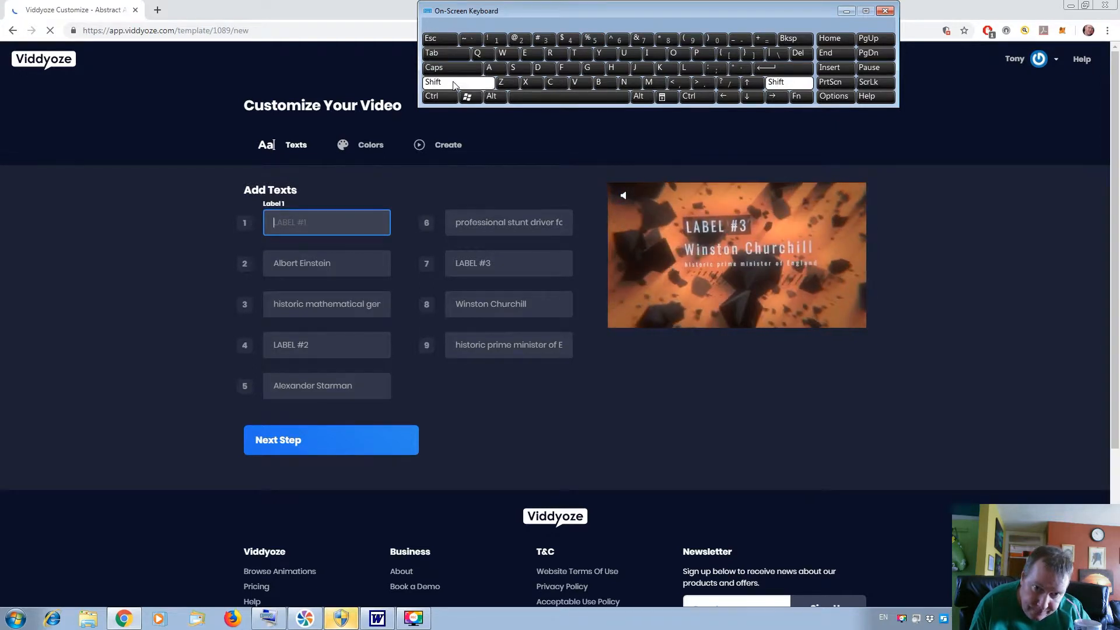
{"action": "left_click", "coordinate": [603, 55]}
{"action": "left_click", "coordinate": [674, 54]}
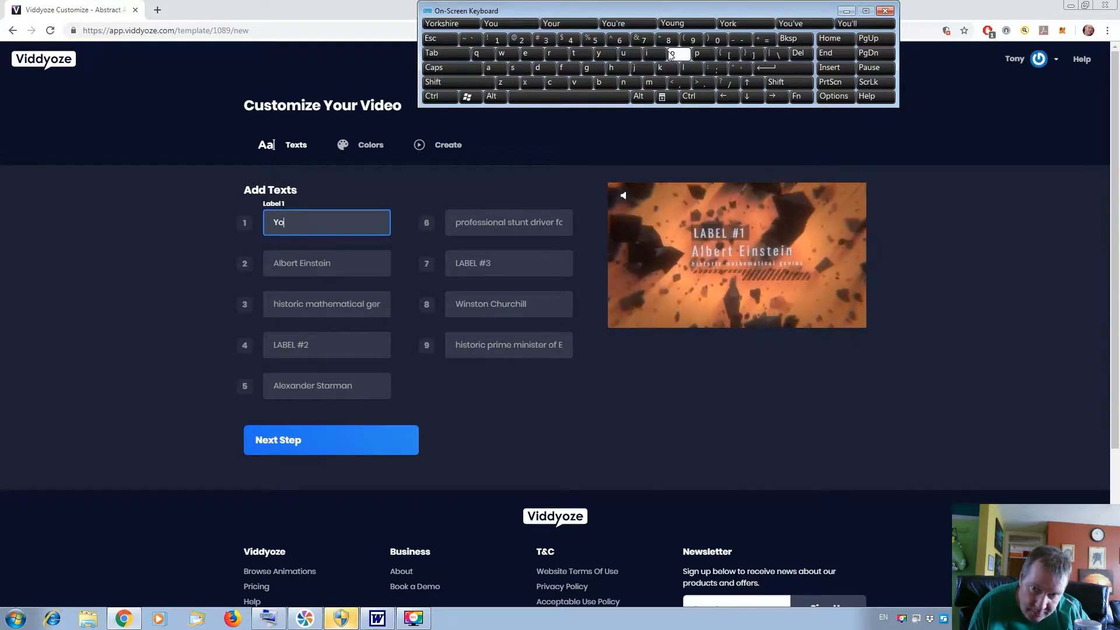
{"action": "left_click", "coordinate": [623, 54]}
{"action": "left_click", "coordinate": [575, 53]}
{"action": "left_click", "coordinate": [625, 56]}
{"action": "left_click", "coordinate": [600, 83]}
{"action": "left_click", "coordinate": [524, 54]}
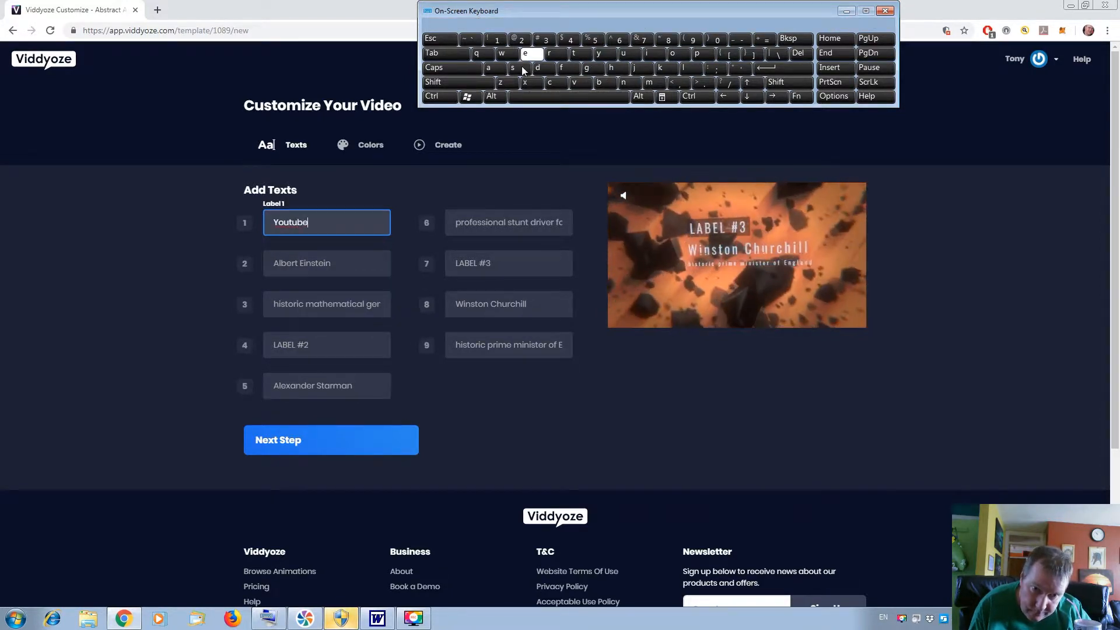
Copy the channel-name line ending in "Life Rolls On" from the social media Word document and paste it into Title 1 of the template.
{"action": "left_click", "coordinate": [340, 255]}
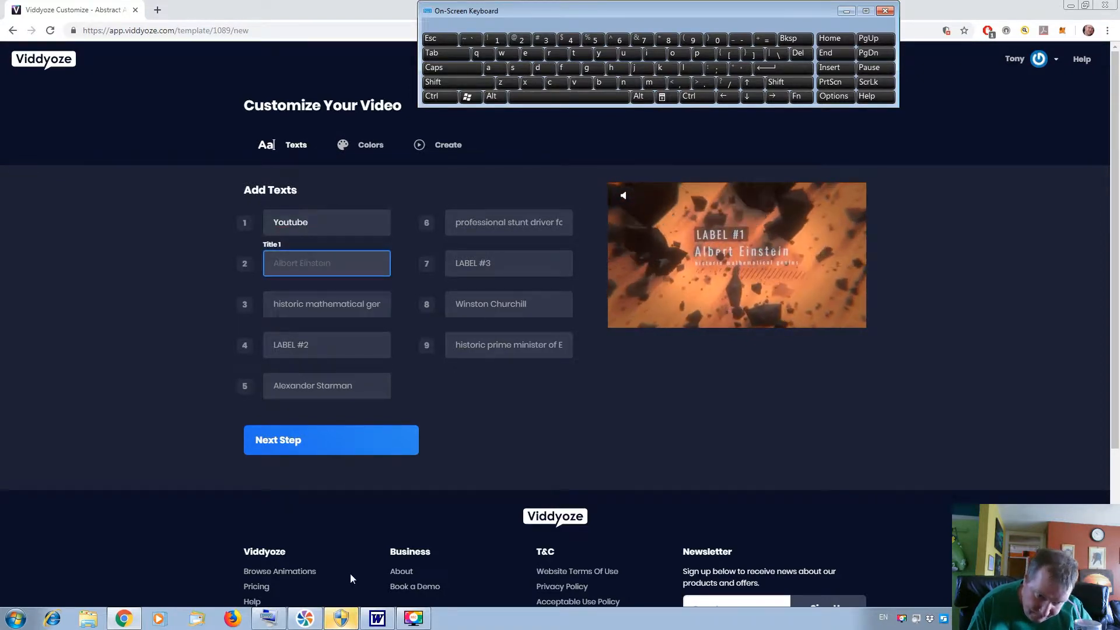
{"action": "left_click", "coordinate": [377, 618]}
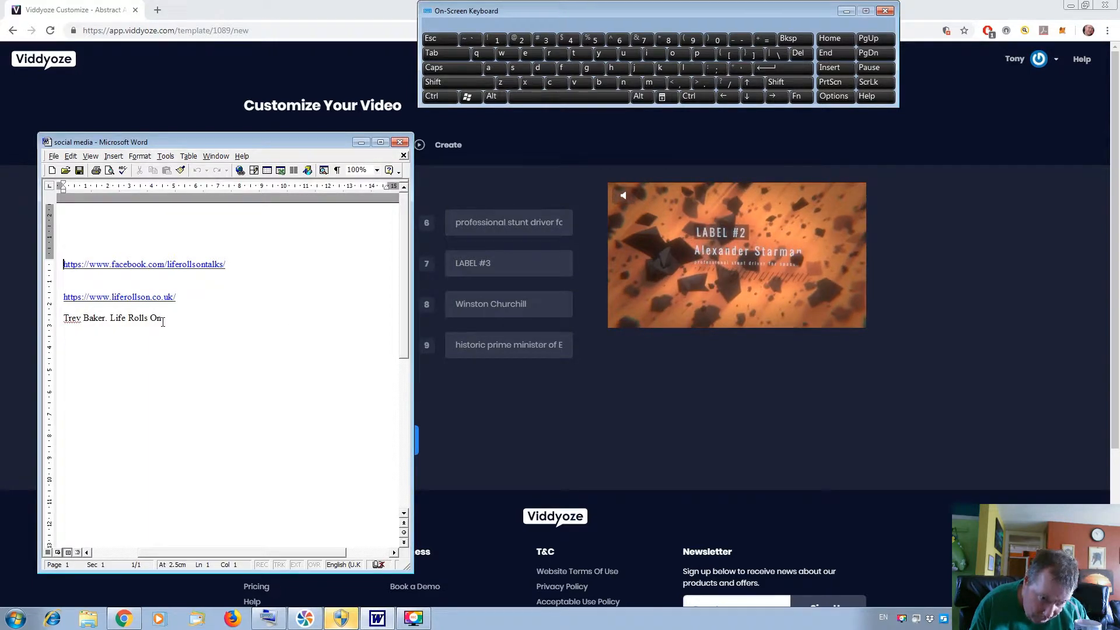
{"action": "left_click_drag", "start_coordinate": [111, 317], "coordinate": [69, 323]}
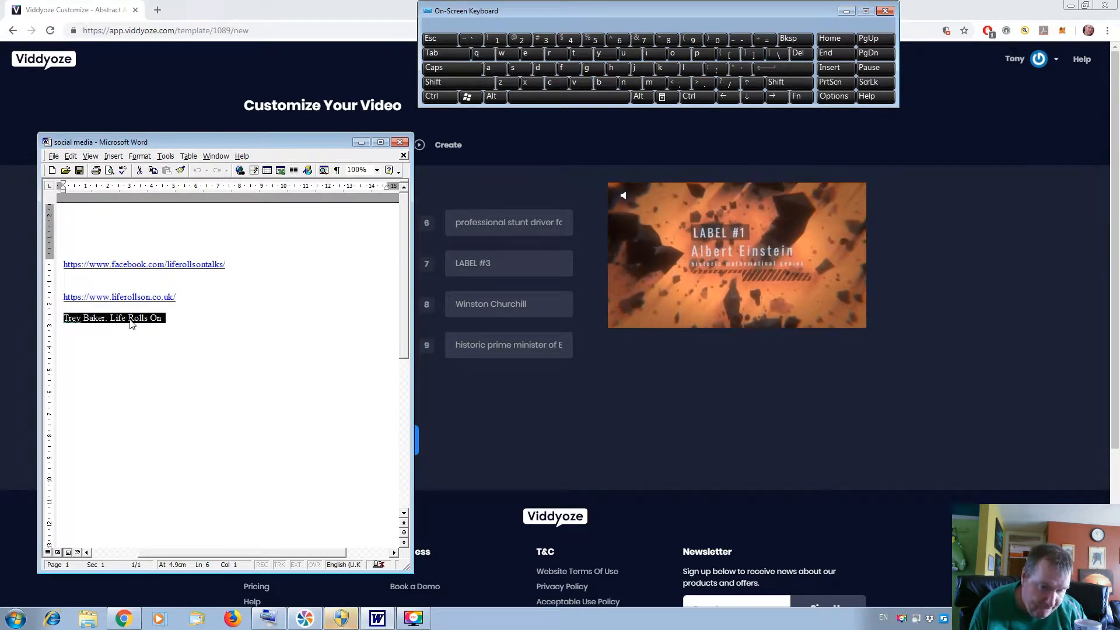
{"action": "right_click", "coordinate": [128, 321]}
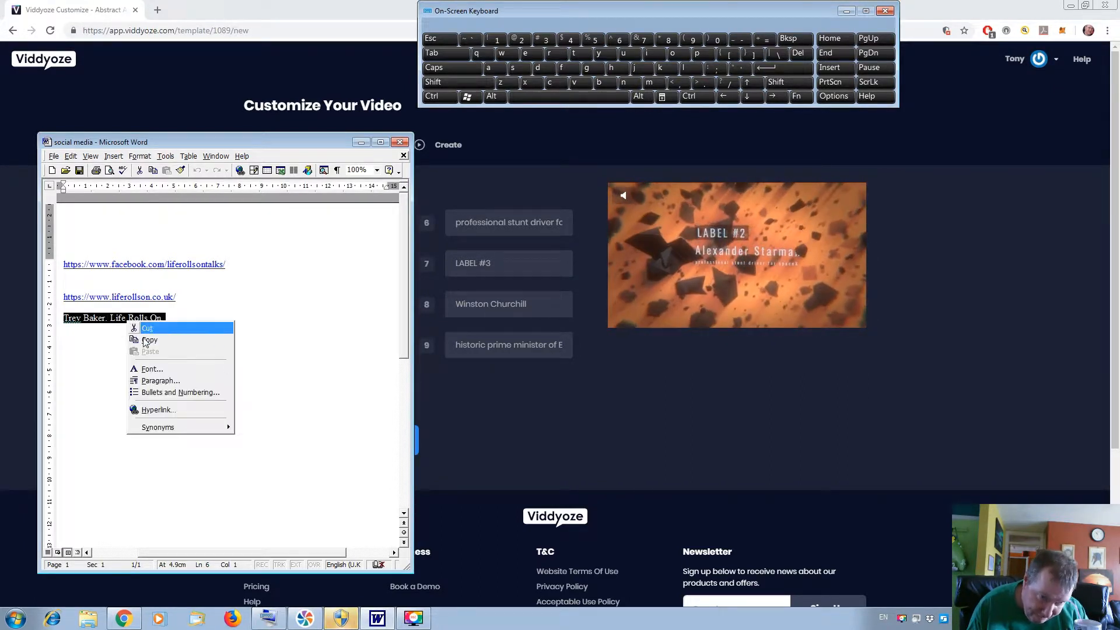
{"action": "left_click", "coordinate": [164, 340]}
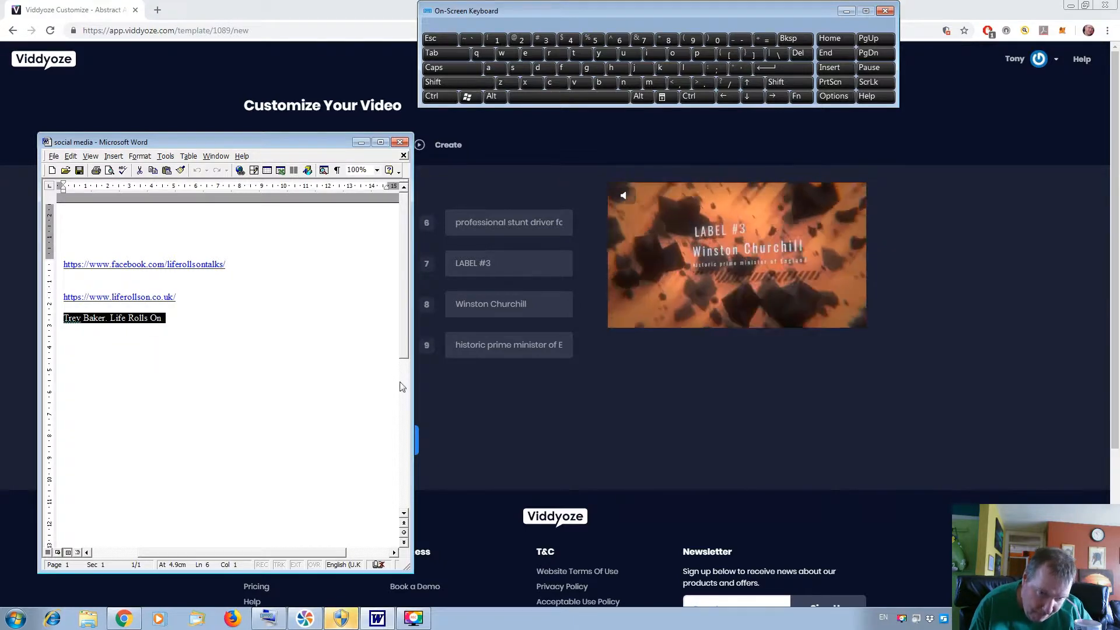
{"action": "left_click", "coordinate": [426, 393]}
{"action": "left_click", "coordinate": [310, 272]}
{"action": "right_click", "coordinate": [311, 276]}
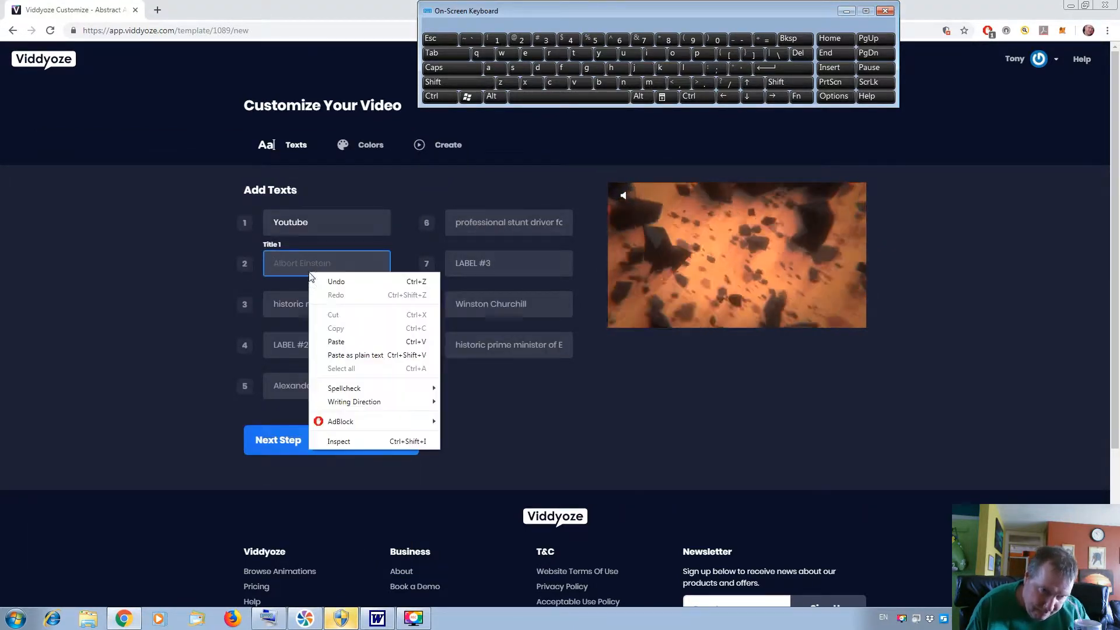
{"action": "left_click", "coordinate": [342, 341]}
Set Label 2 of the template to "Facebook".
{"action": "left_click", "coordinate": [337, 348]}
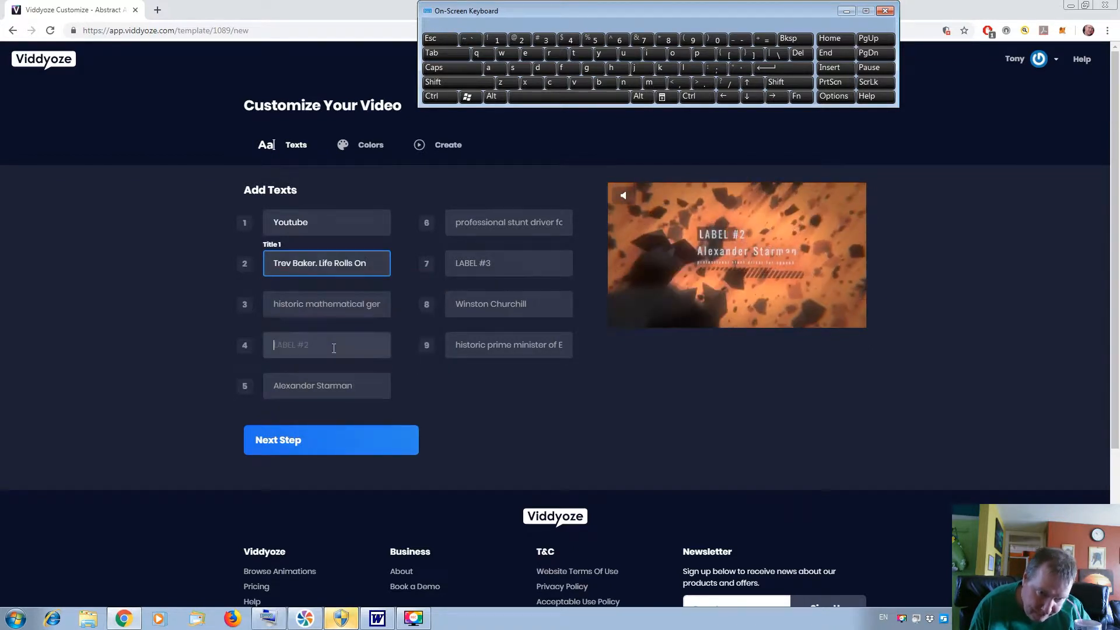
{"action": "left_click", "coordinate": [465, 88]}
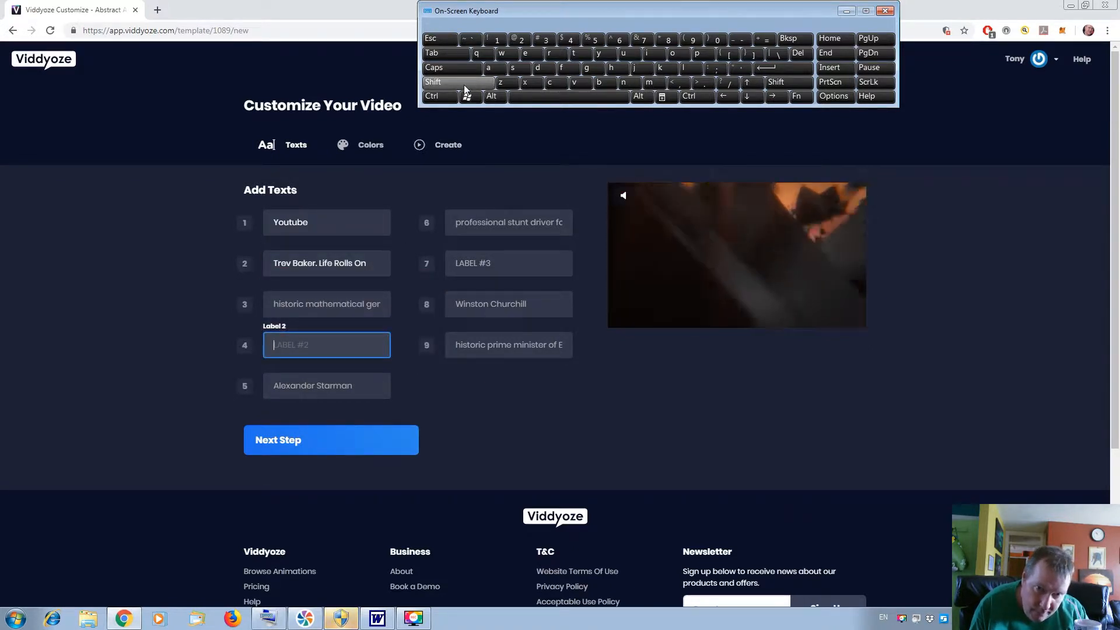
{"action": "left_click", "coordinate": [572, 69]}
{"action": "left_click", "coordinate": [497, 70]}
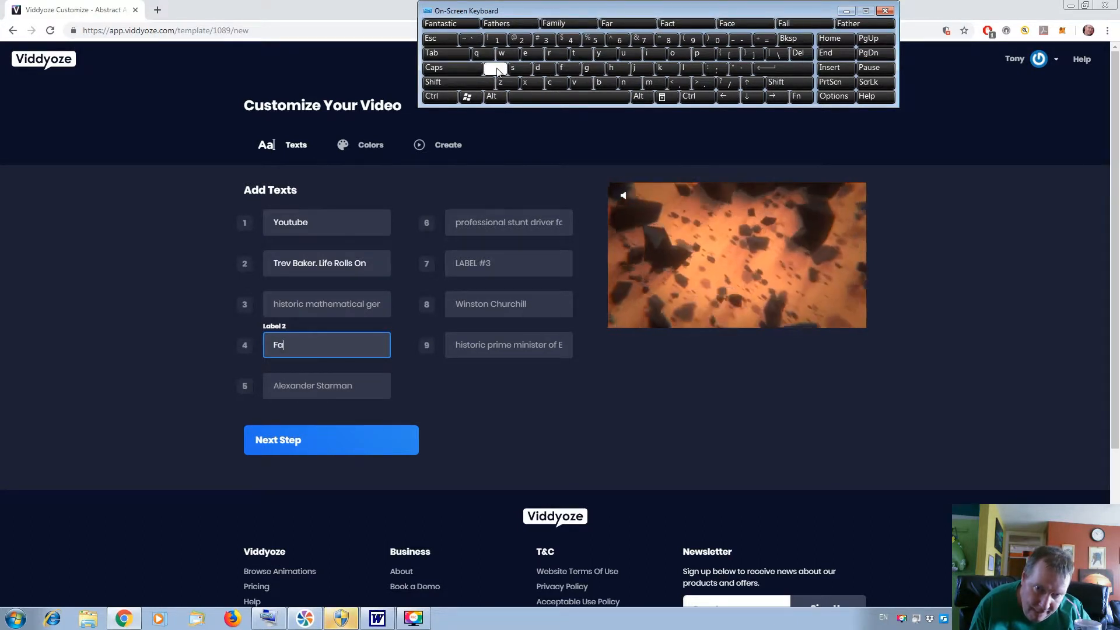
{"action": "left_click", "coordinate": [555, 96]}
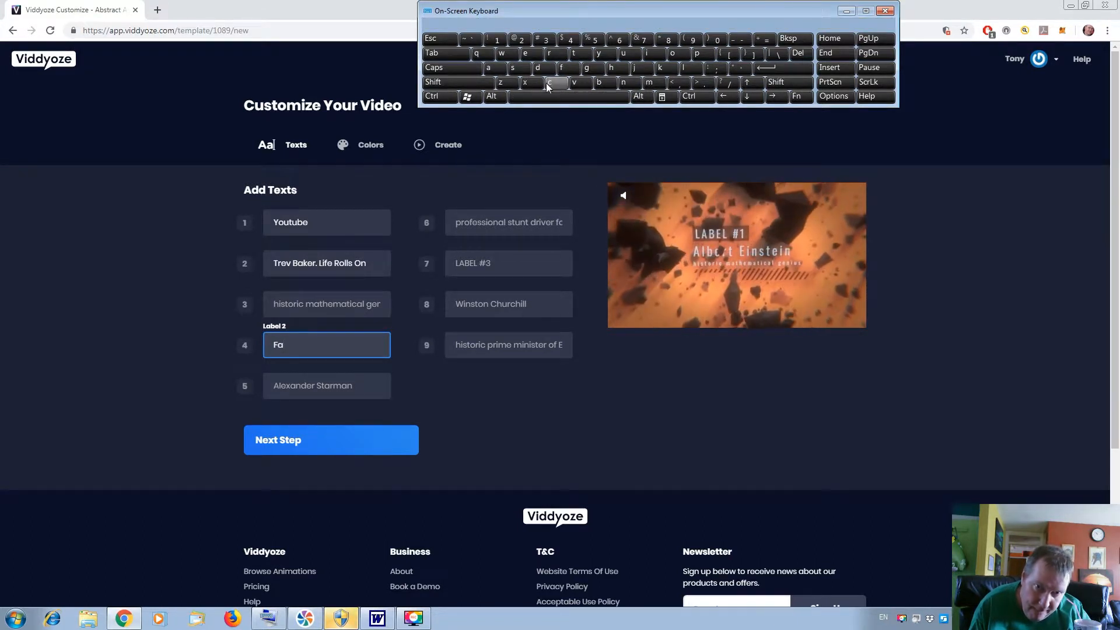
{"action": "left_click", "coordinate": [801, 43]}
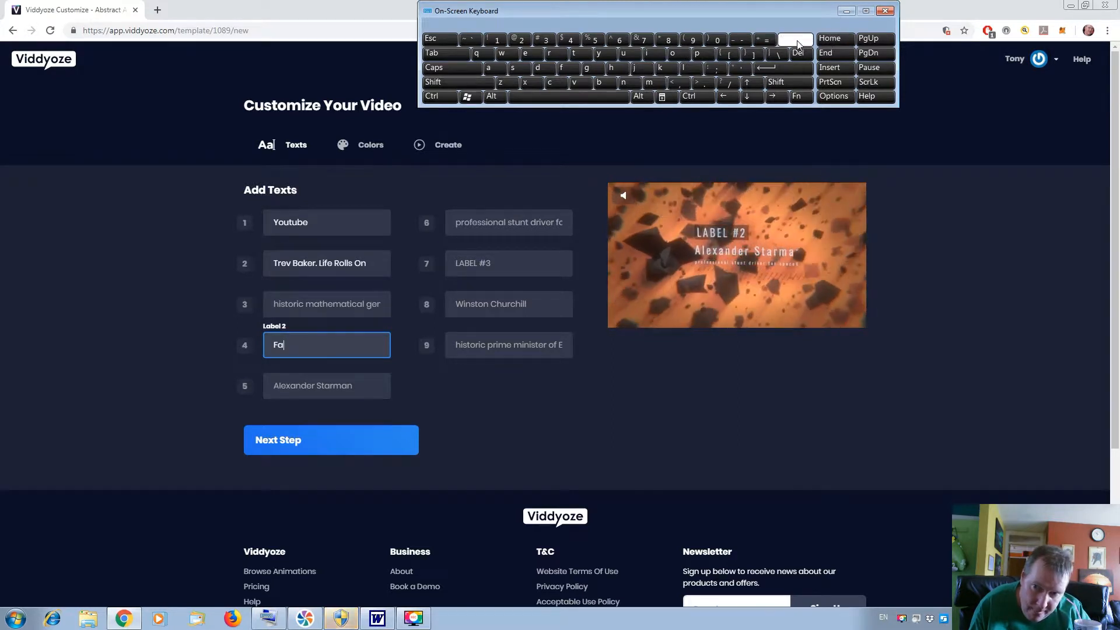
{"action": "left_click", "coordinate": [550, 85]}
{"action": "left_click", "coordinate": [529, 57]}
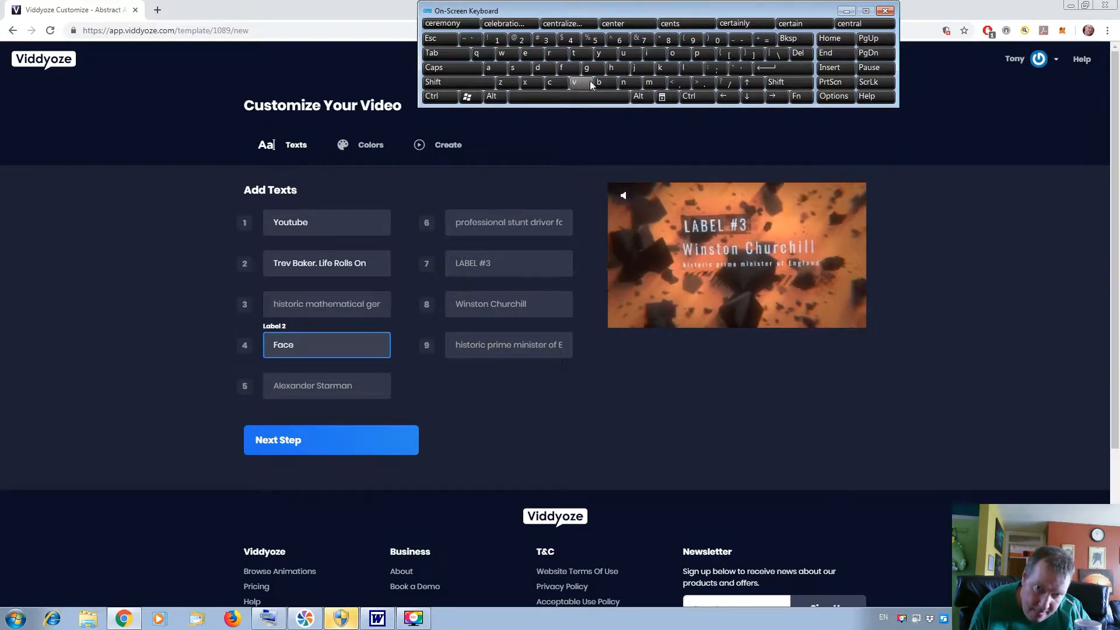
{"action": "left_click", "coordinate": [599, 83]}
{"action": "left_click", "coordinate": [673, 54]}
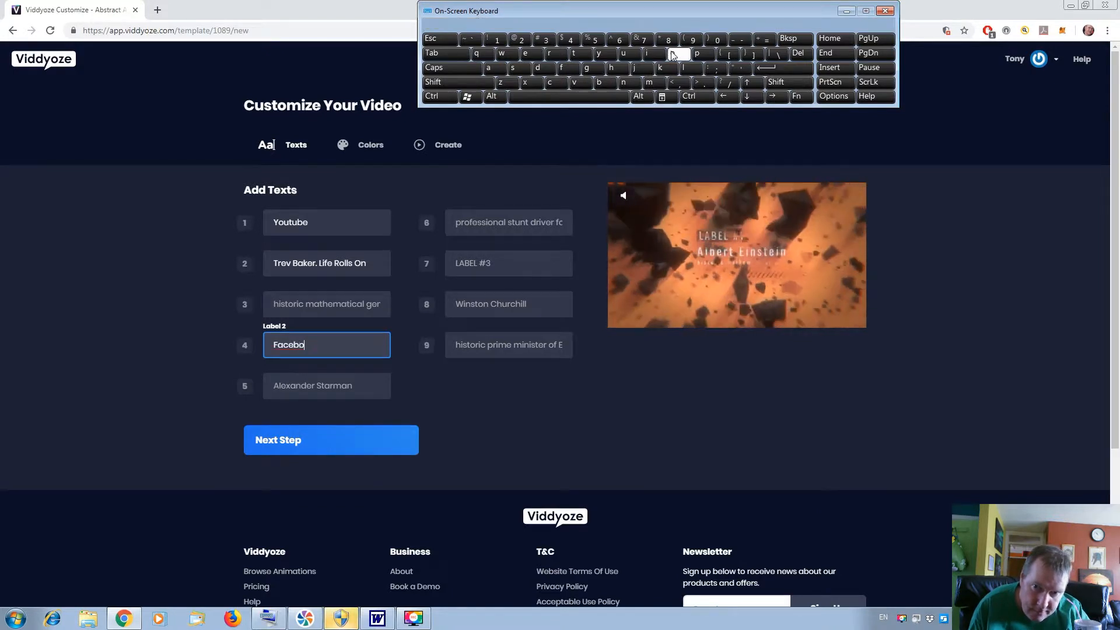
{"action": "left_click", "coordinate": [665, 67]}
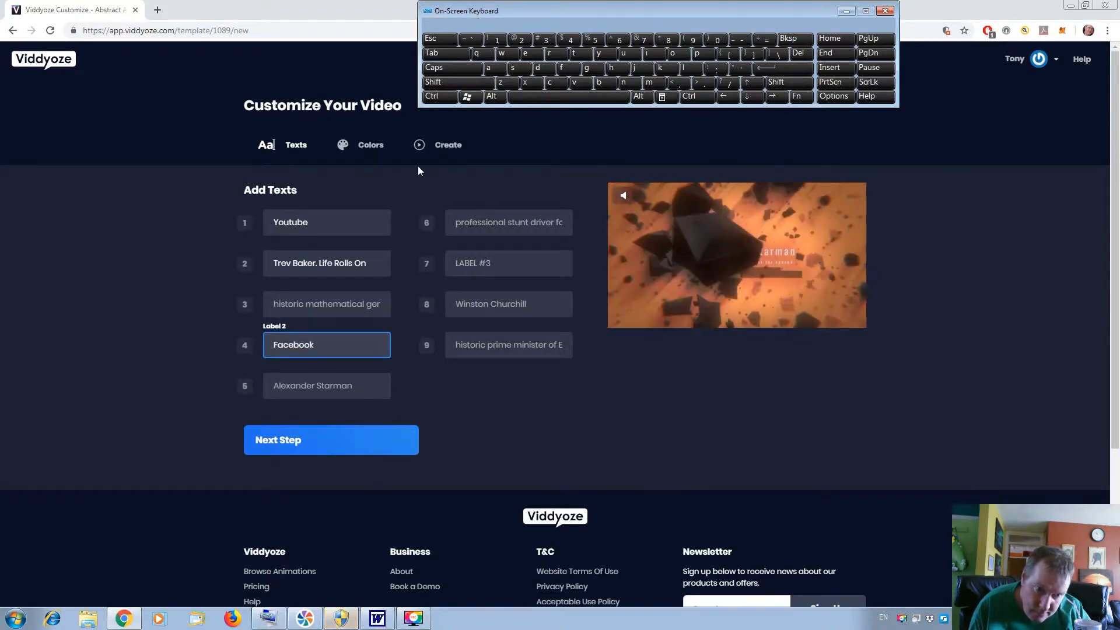
{"action": "left_click", "coordinate": [343, 385]}
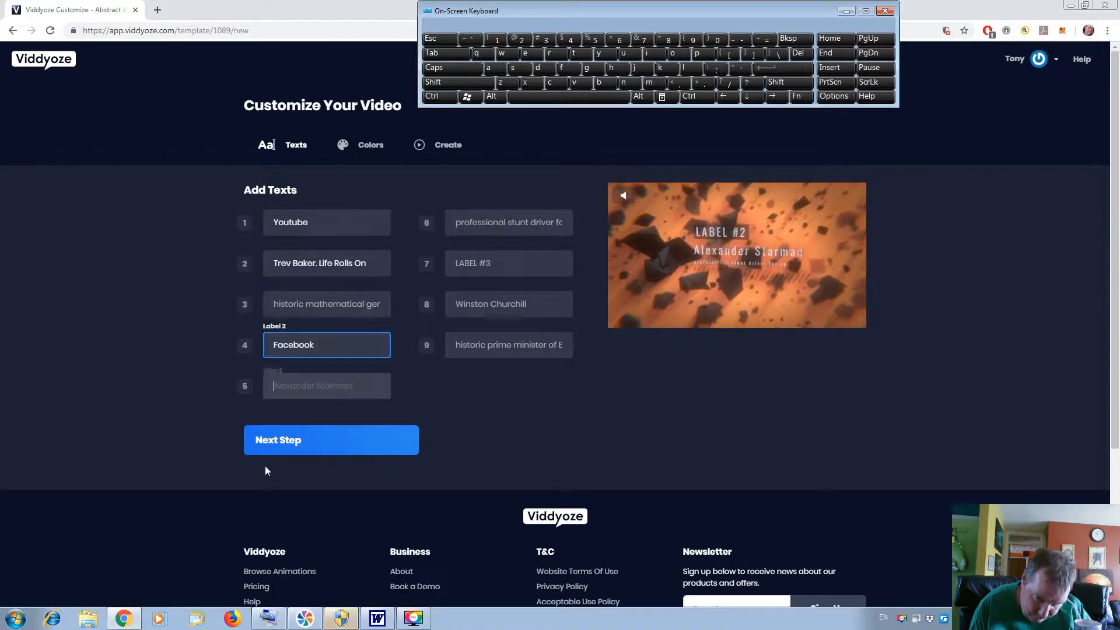
{"action": "left_click", "coordinate": [380, 617]}
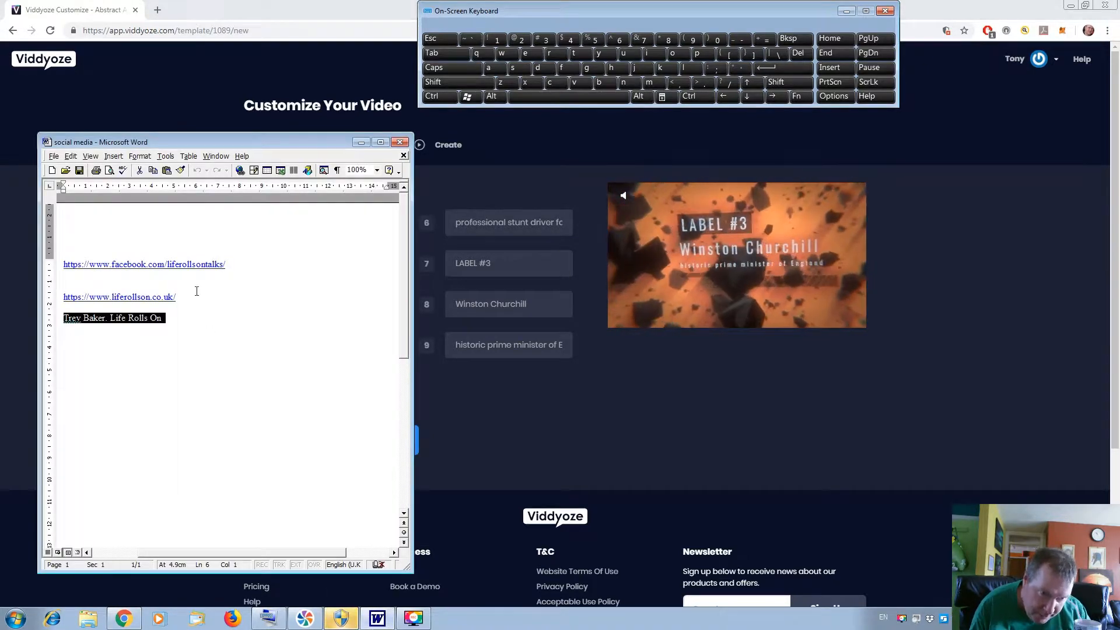
{"action": "left_click", "coordinate": [239, 269]}
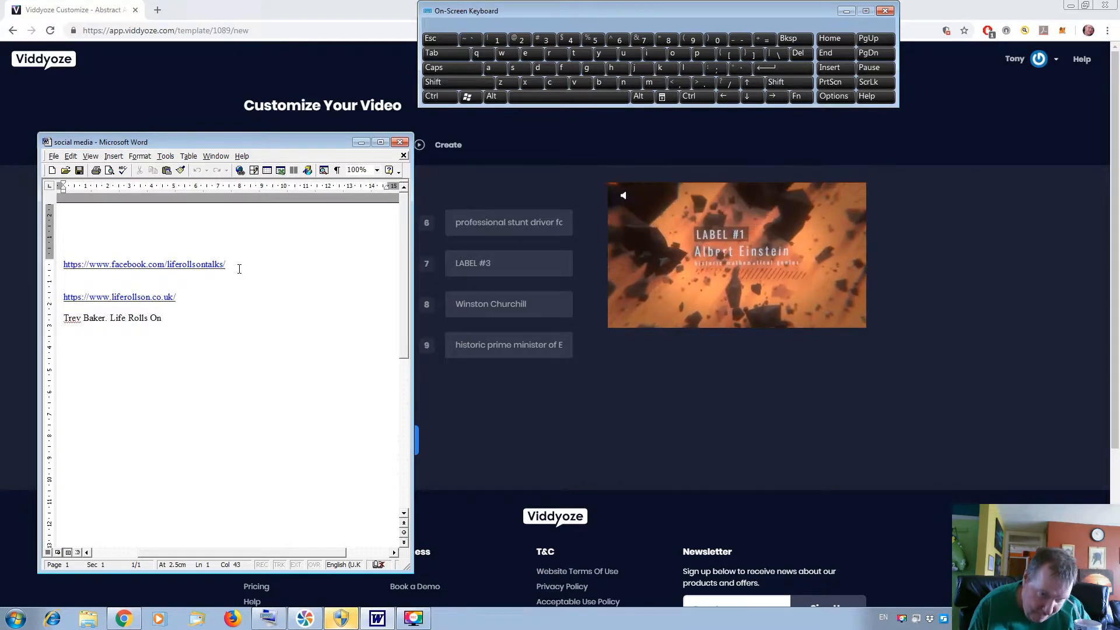
{"action": "left_click_drag", "start_coordinate": [240, 268], "coordinate": [140, 251]}
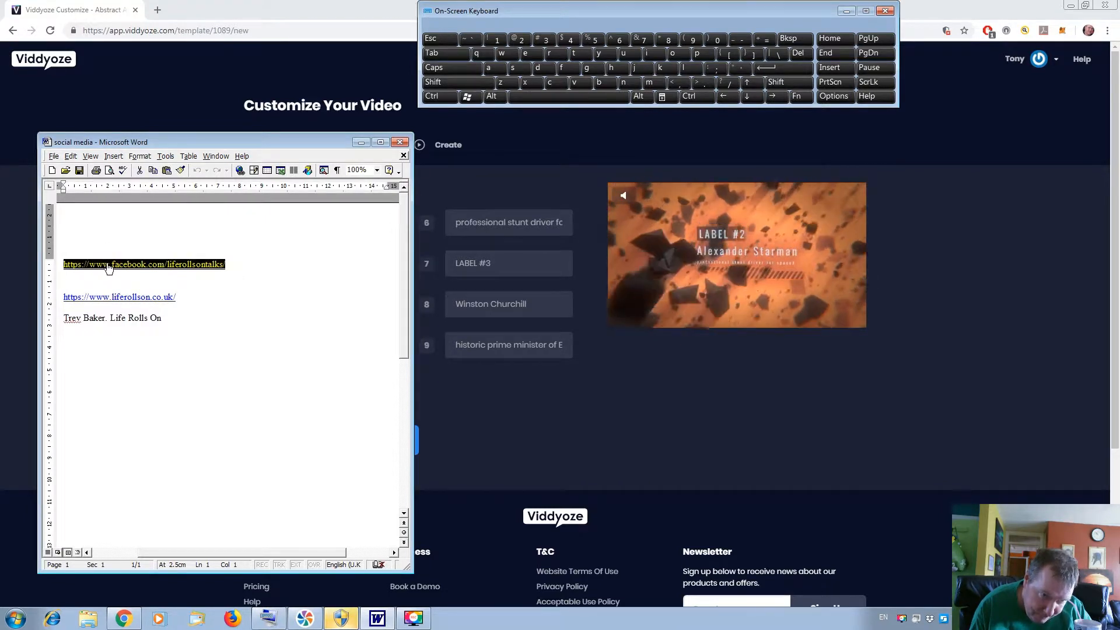
{"action": "right_click", "coordinate": [107, 267]}
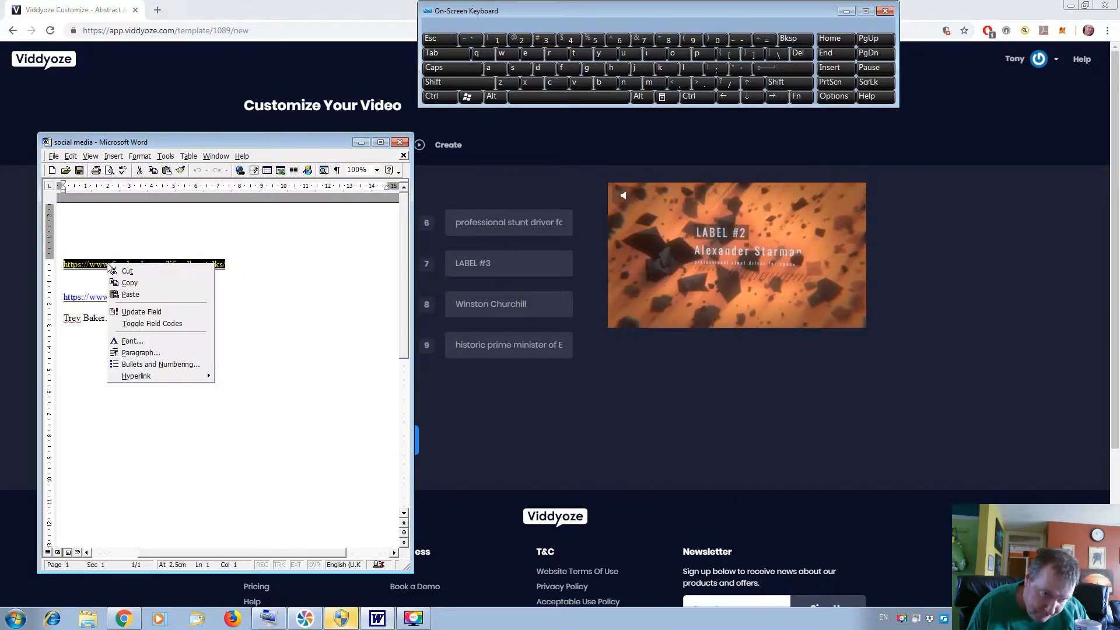
{"action": "left_click", "coordinate": [149, 282]}
{"action": "left_click", "coordinate": [448, 399]}
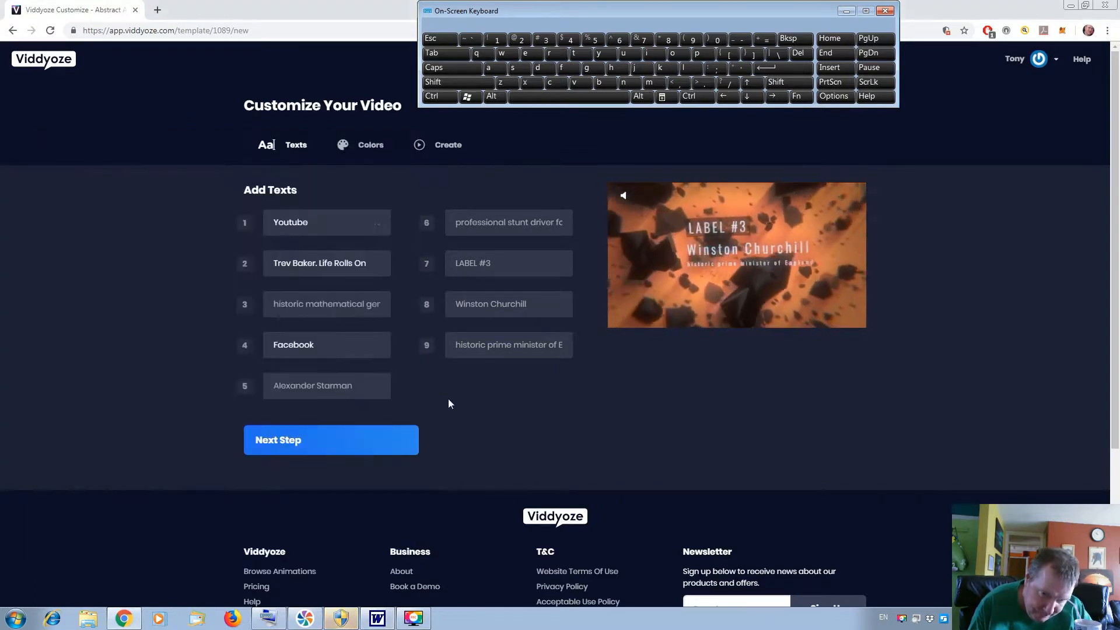
{"action": "left_click", "coordinate": [335, 385]}
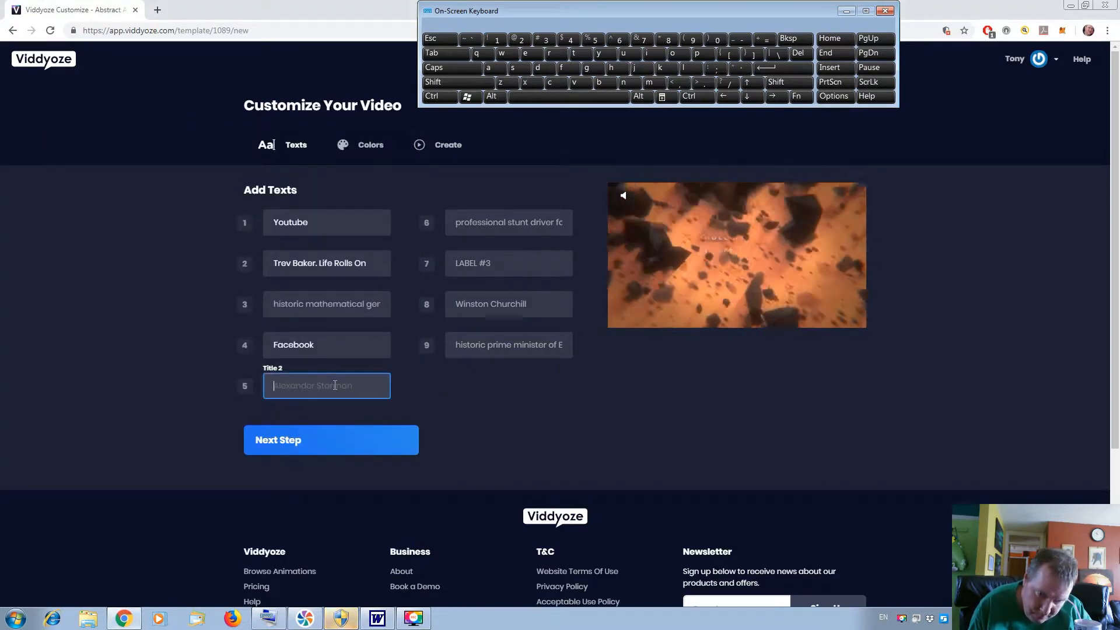
{"action": "right_click", "coordinate": [335, 385]}
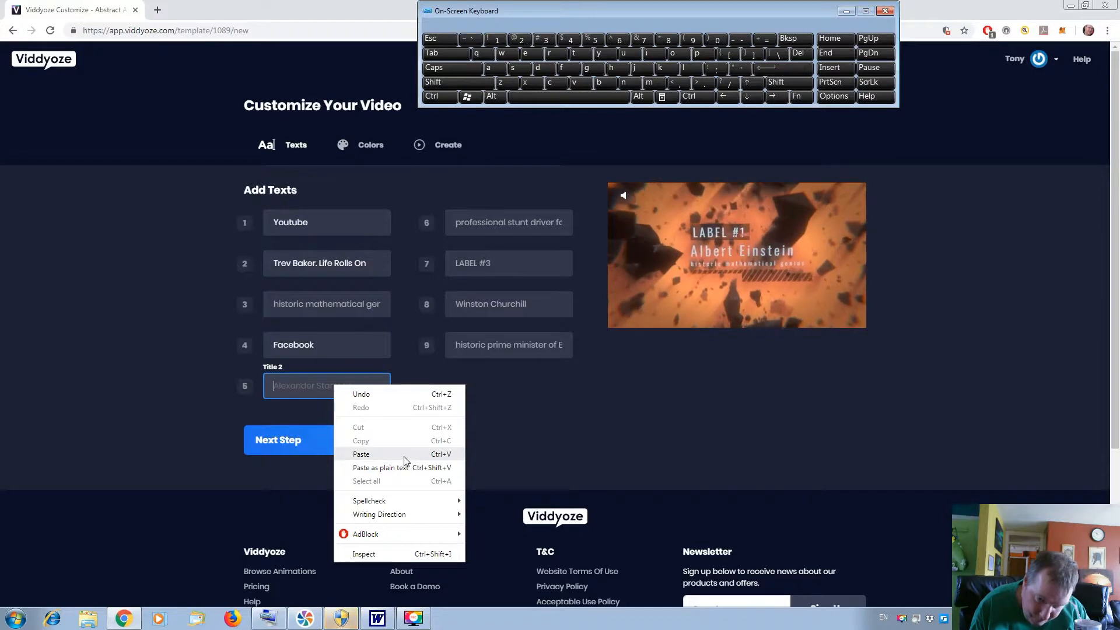
{"action": "left_click", "coordinate": [362, 454]}
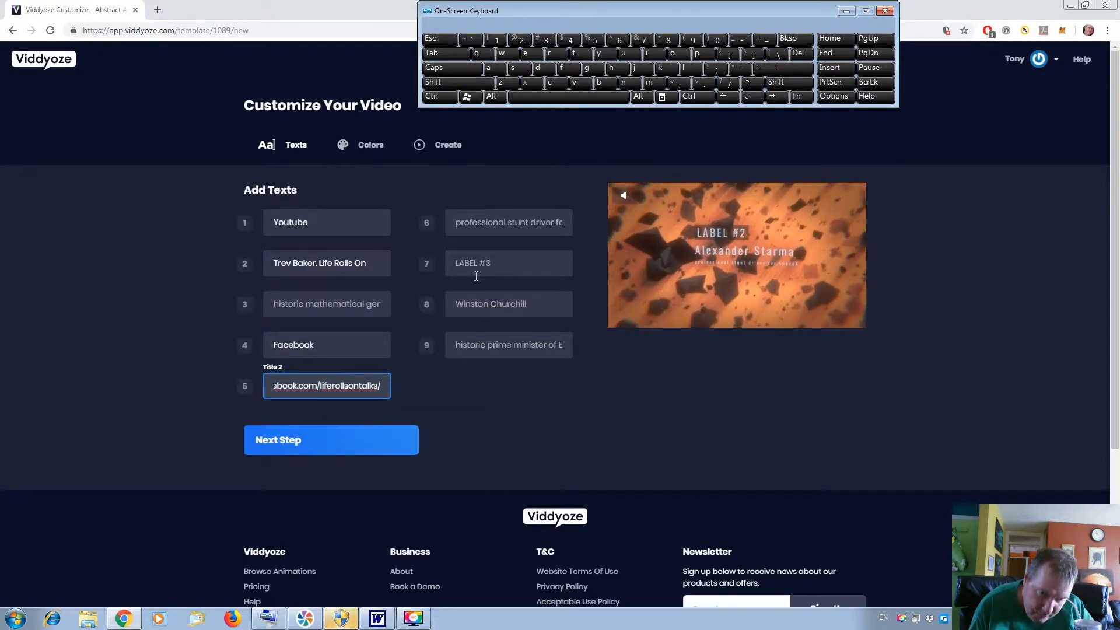
Set Label 3 of the template to "Website".
{"action": "left_click", "coordinate": [508, 254]}
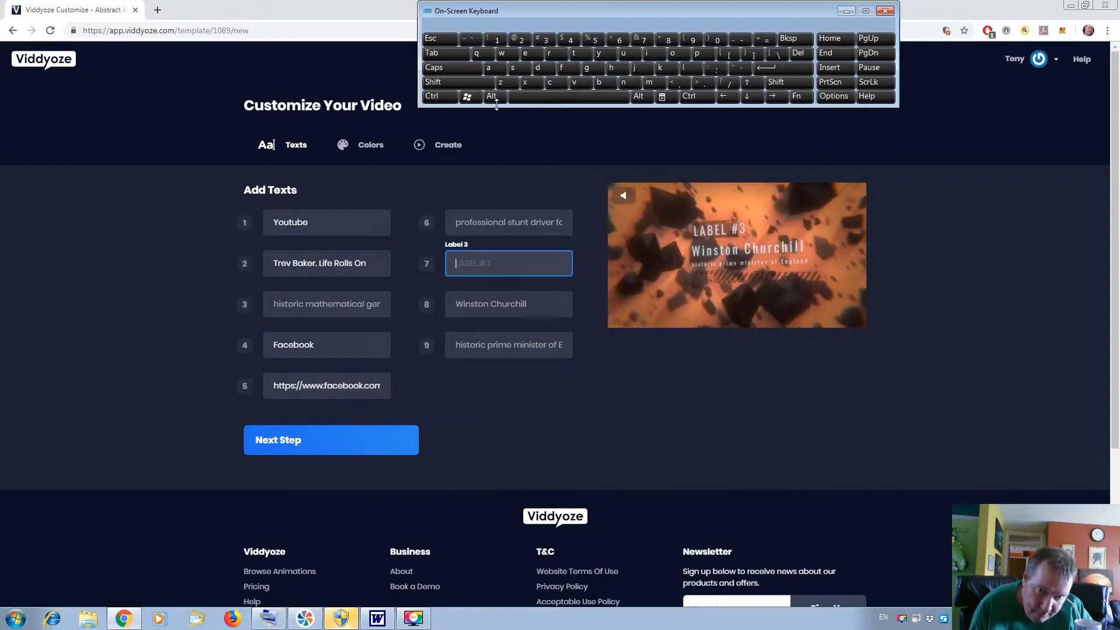
{"action": "left_click", "coordinate": [483, 87]}
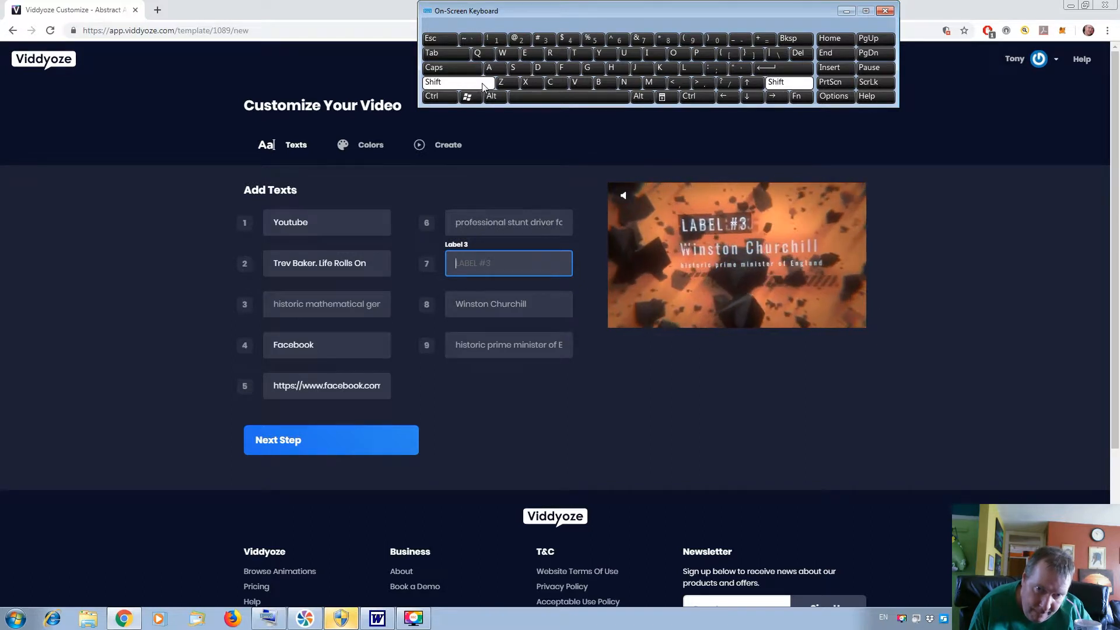
{"action": "left_click", "coordinate": [504, 54]}
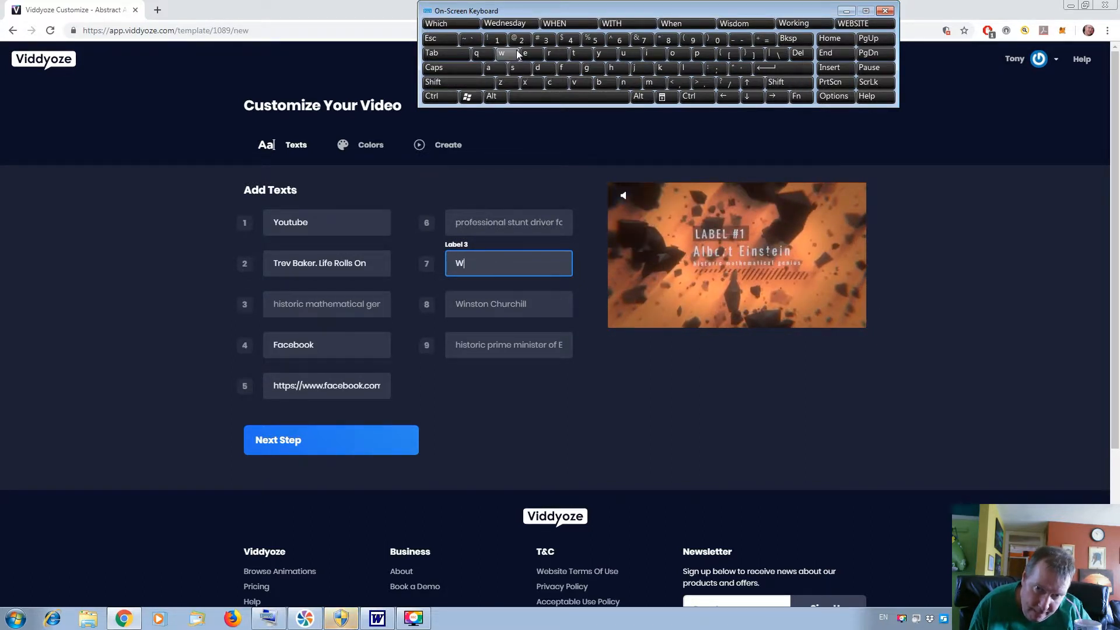
{"action": "left_click", "coordinate": [524, 54]}
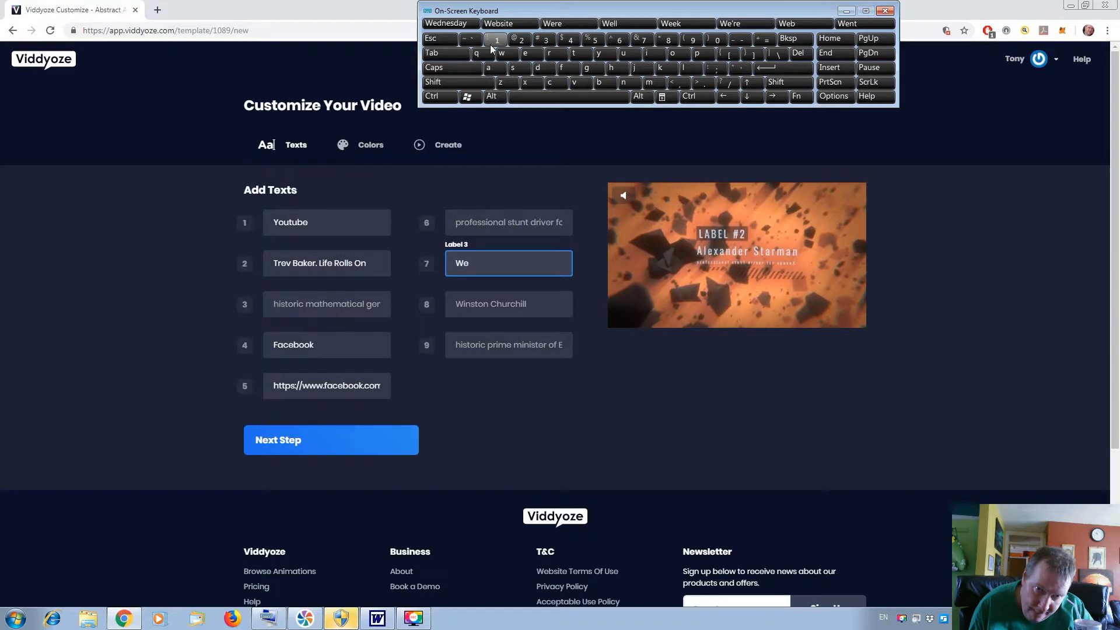
{"action": "left_click", "coordinate": [518, 25]}
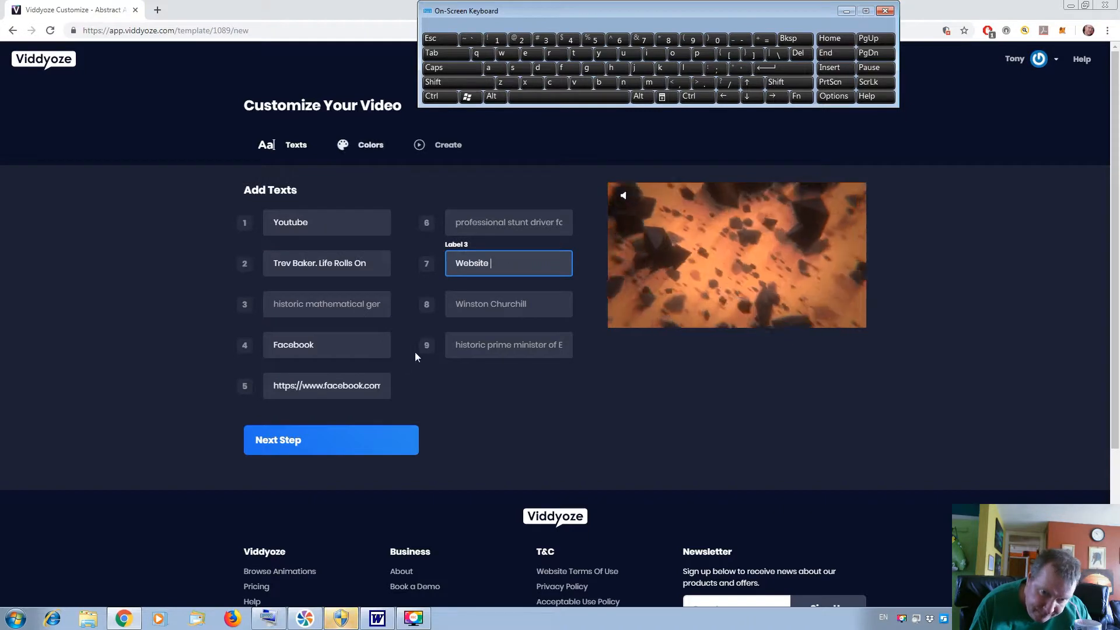
{"action": "left_click", "coordinate": [377, 619]}
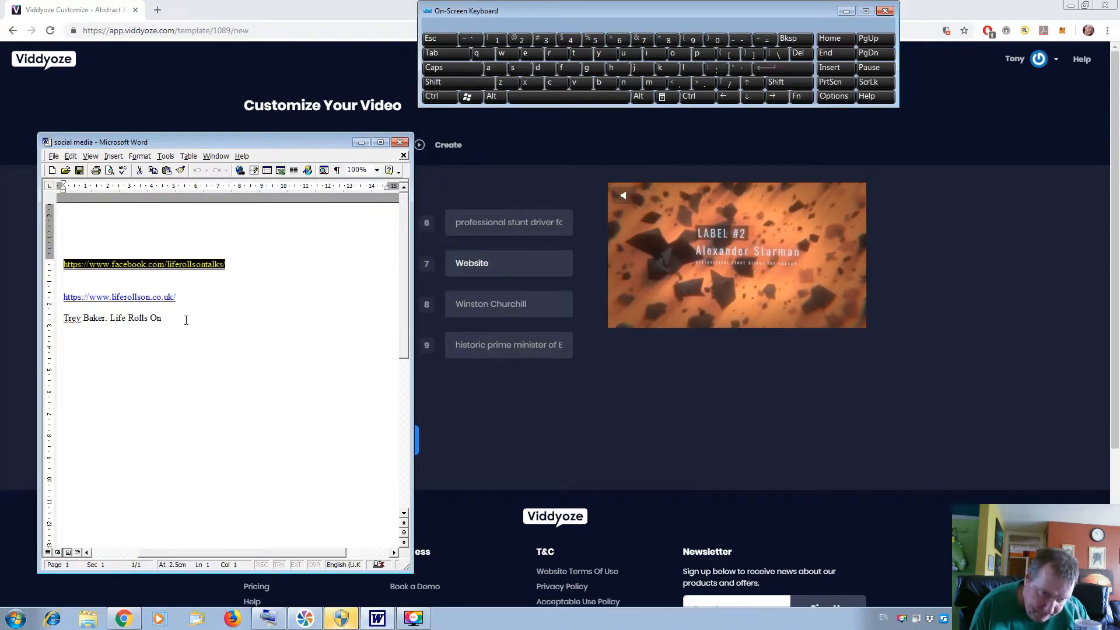
{"action": "left_click", "coordinate": [190, 302]}
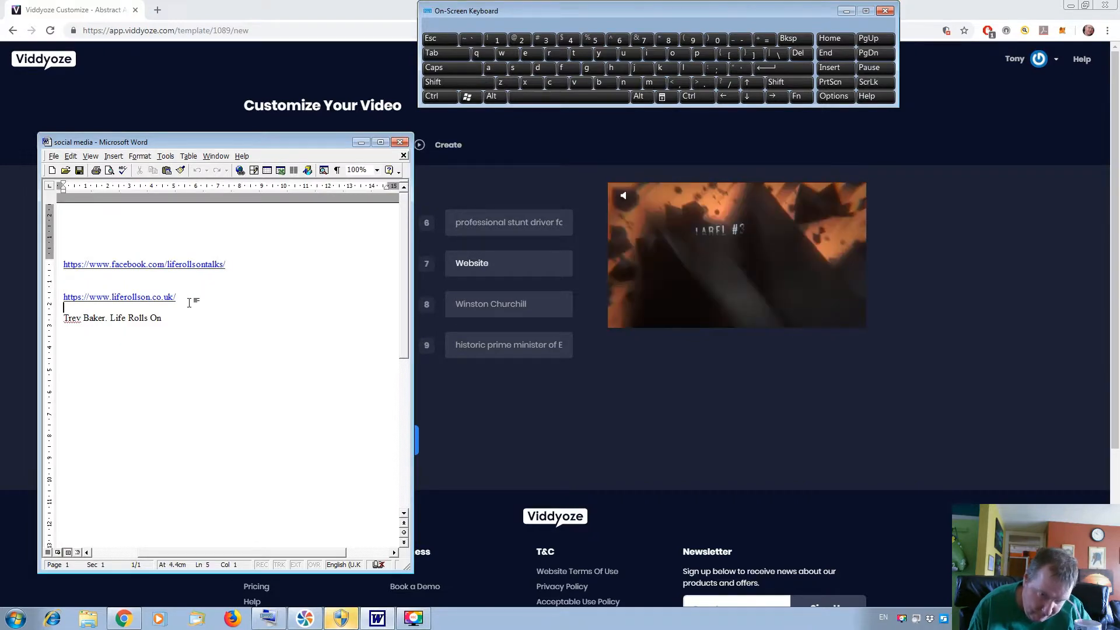
{"action": "mouse_move", "coordinate": [186, 295]}
{"action": "left_mouse_down"}
{"action": "mouse_move", "coordinate": [105, 288]}
{"action": "mouse_move", "coordinate": [175, 292]}
{"action": "left_mouse_up"}
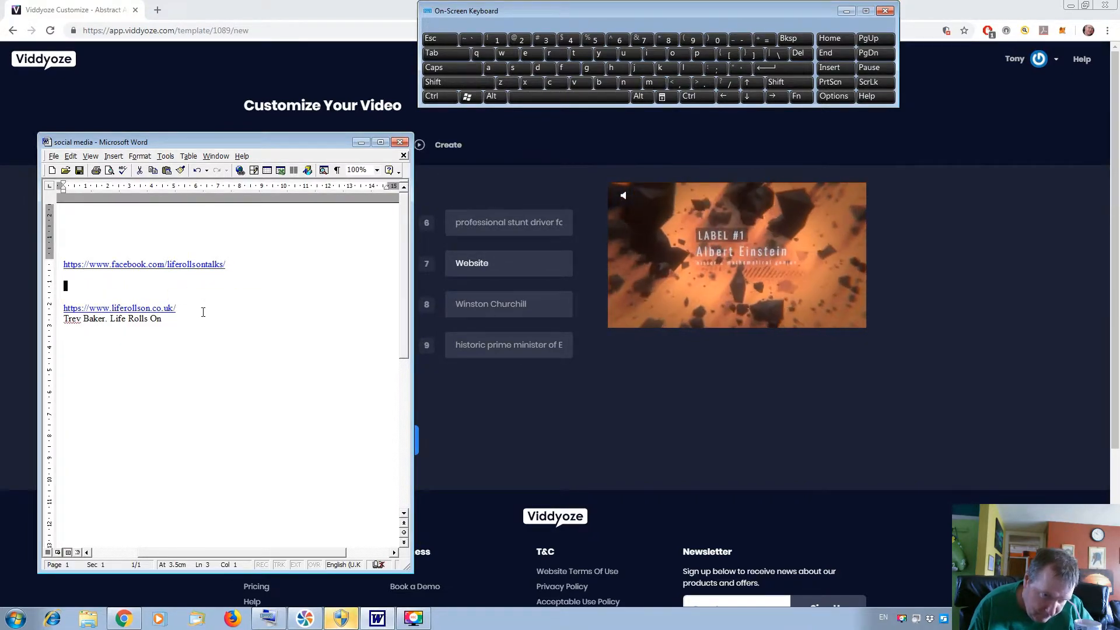
{"action": "left_click_drag", "start_coordinate": [187, 305], "coordinate": [85, 299]}
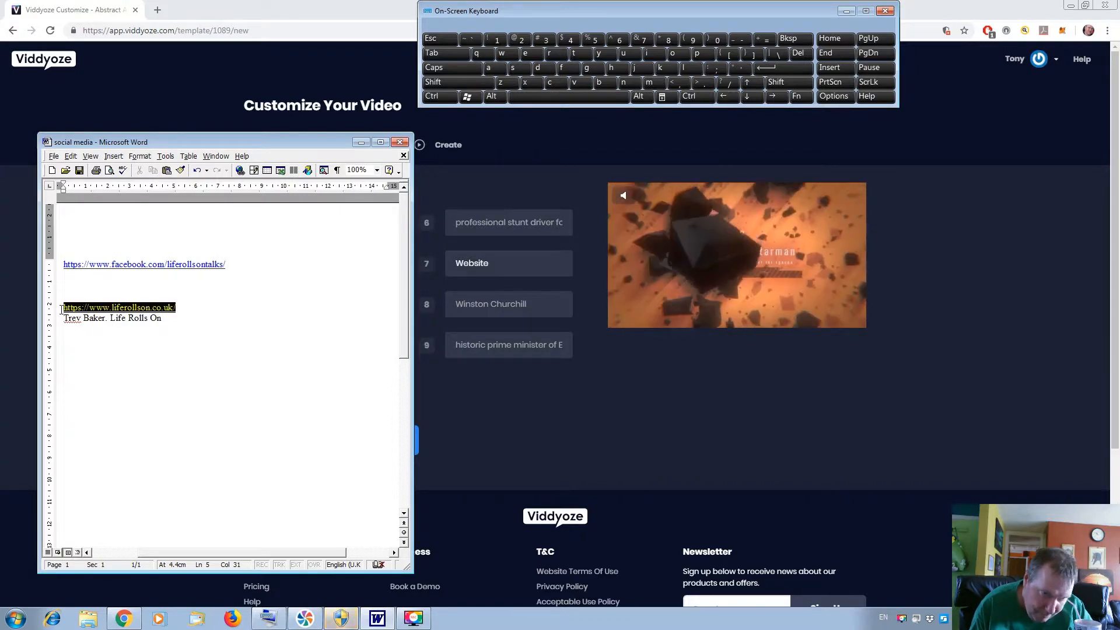
{"action": "right_click", "coordinate": [110, 311]}
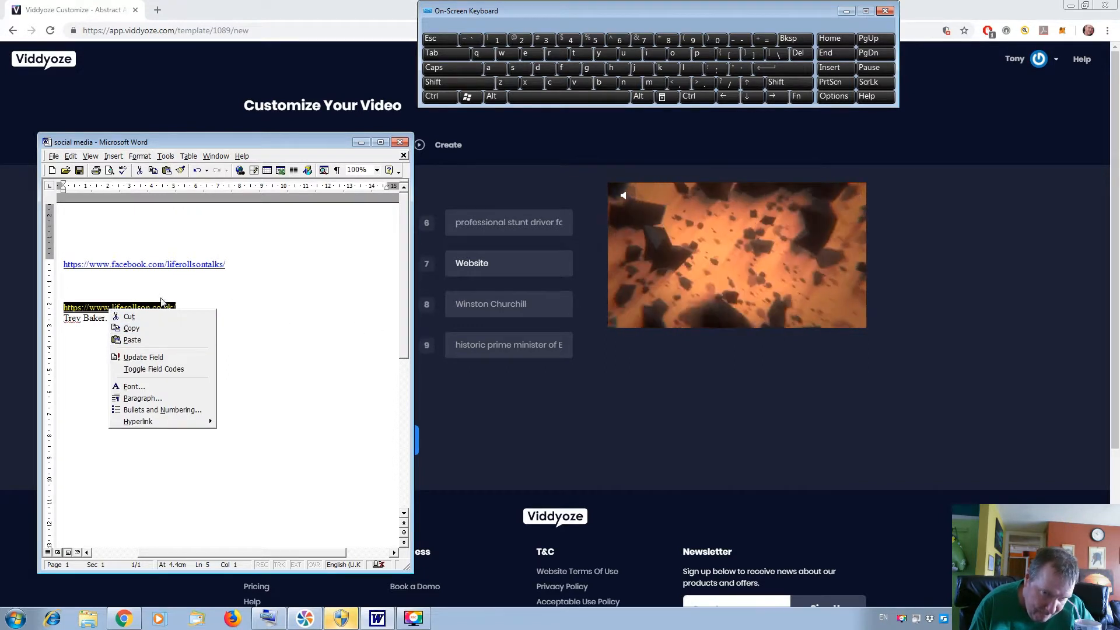
{"action": "left_click", "coordinate": [160, 327]}
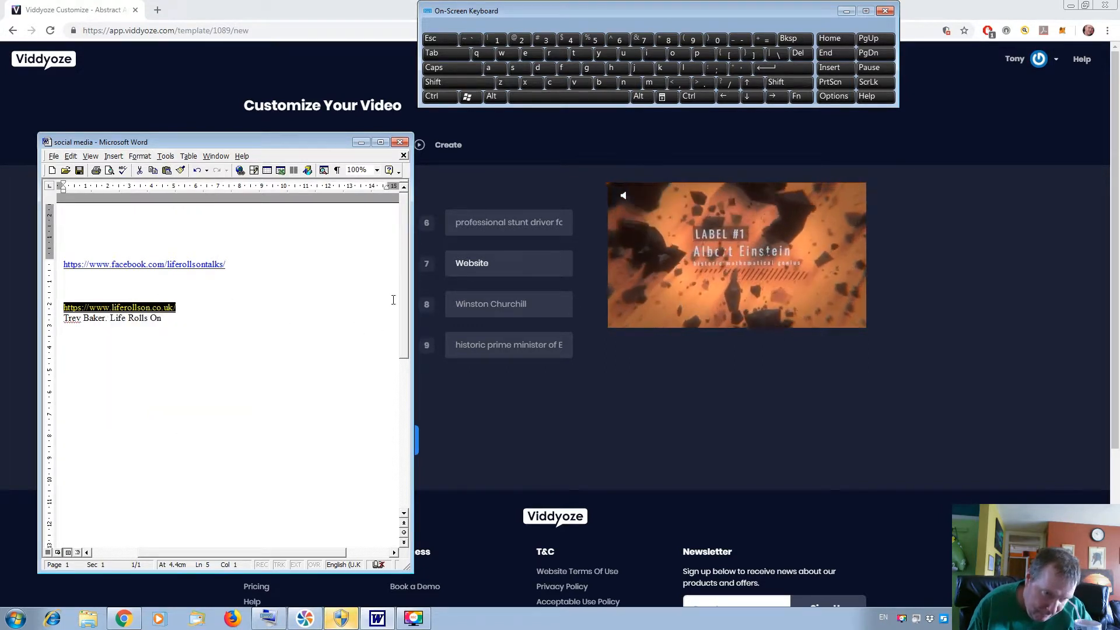
{"action": "left_click", "coordinate": [517, 312]}
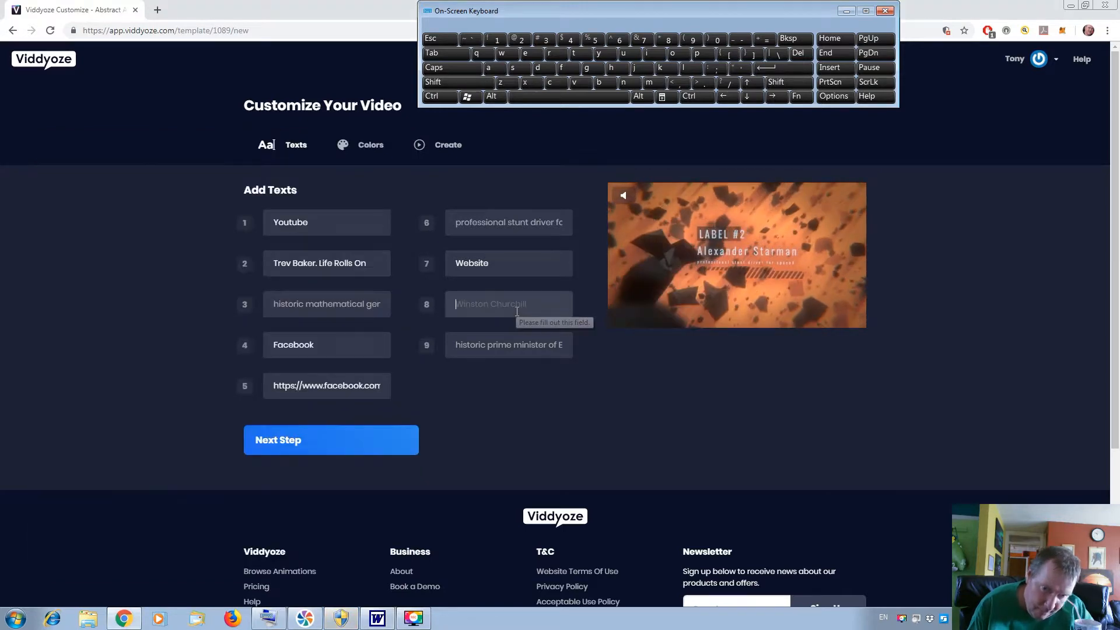
{"action": "right_click", "coordinate": [516, 315]}
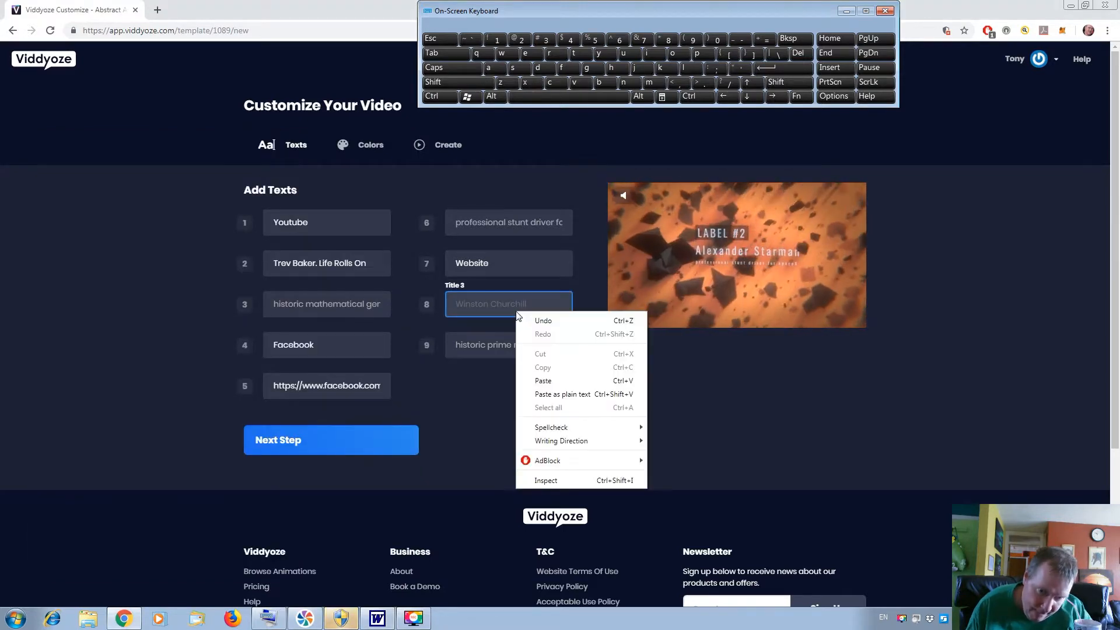
{"action": "left_click", "coordinate": [565, 381]}
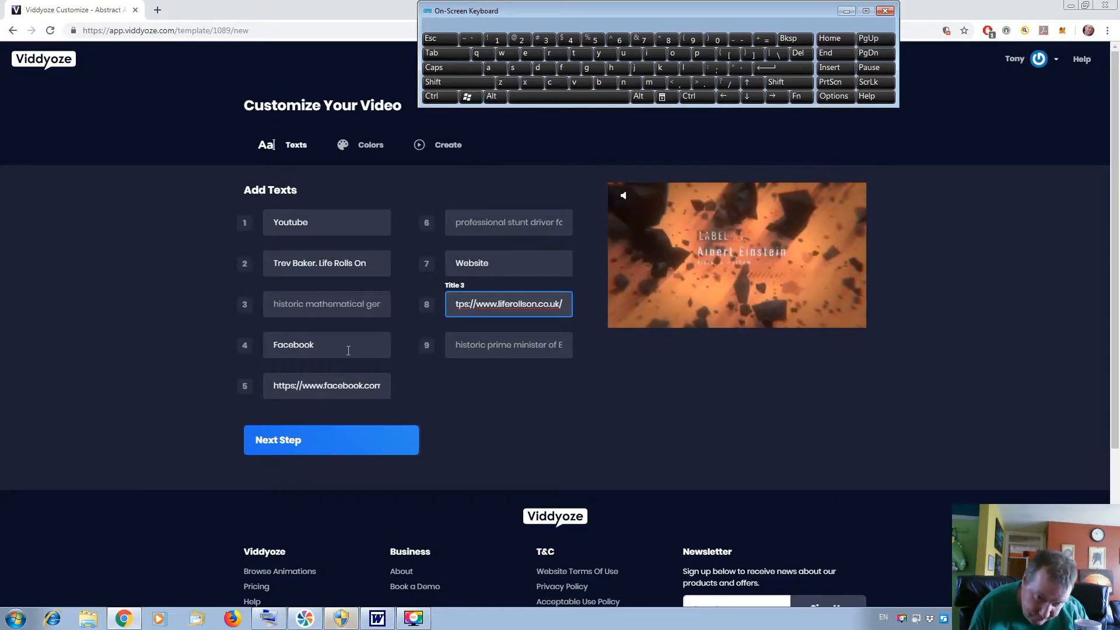
Set the template's background color to purple (#9400d3).
{"action": "left_click", "coordinate": [366, 147]}
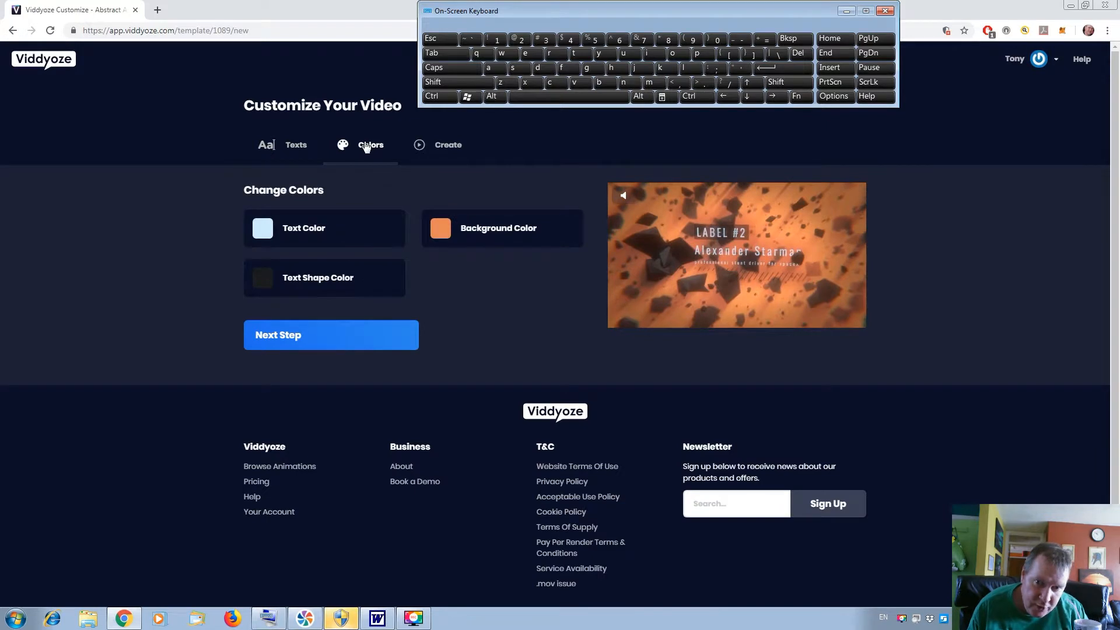
{"action": "left_click", "coordinate": [441, 230]}
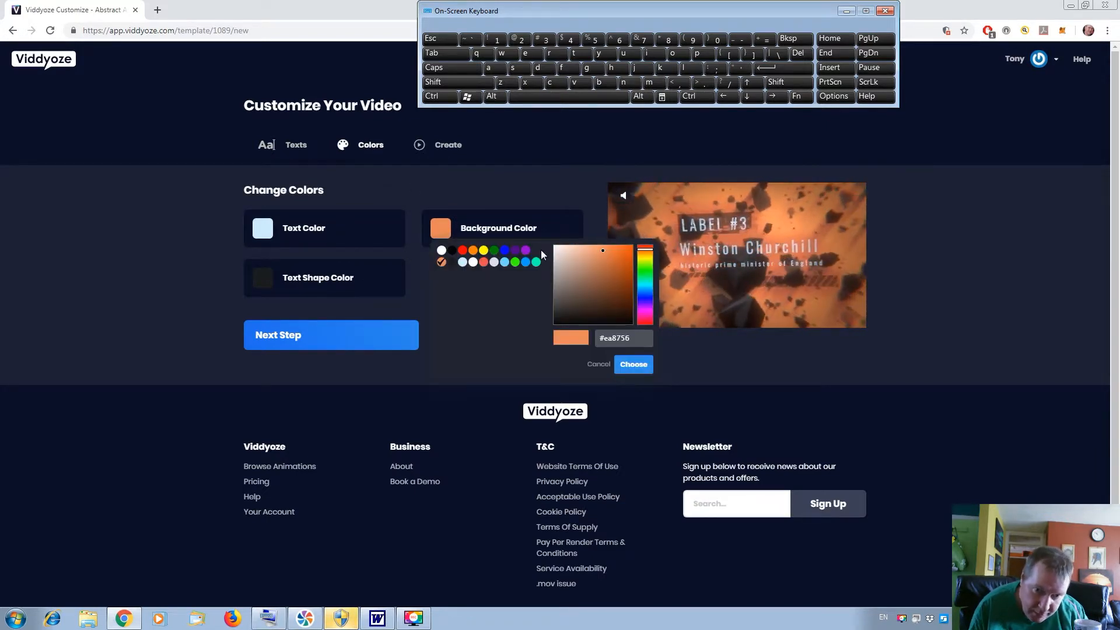
{"action": "left_click", "coordinate": [526, 250]}
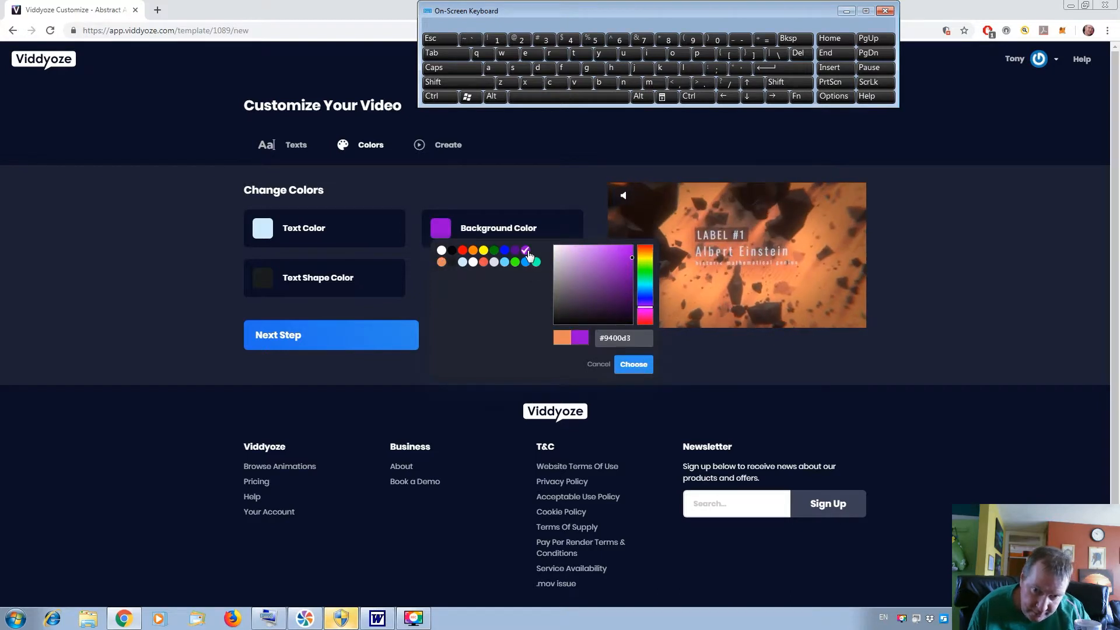
{"action": "left_click", "coordinate": [335, 232]}
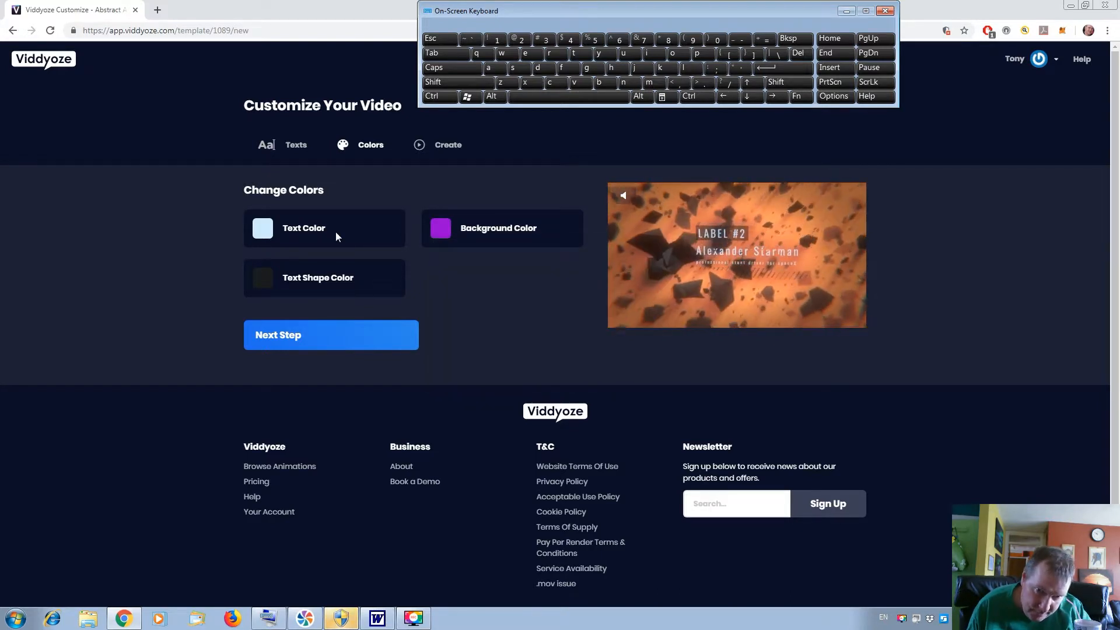
Set the template's text color to red (#ff0000).
{"action": "left_click", "coordinate": [265, 229]}
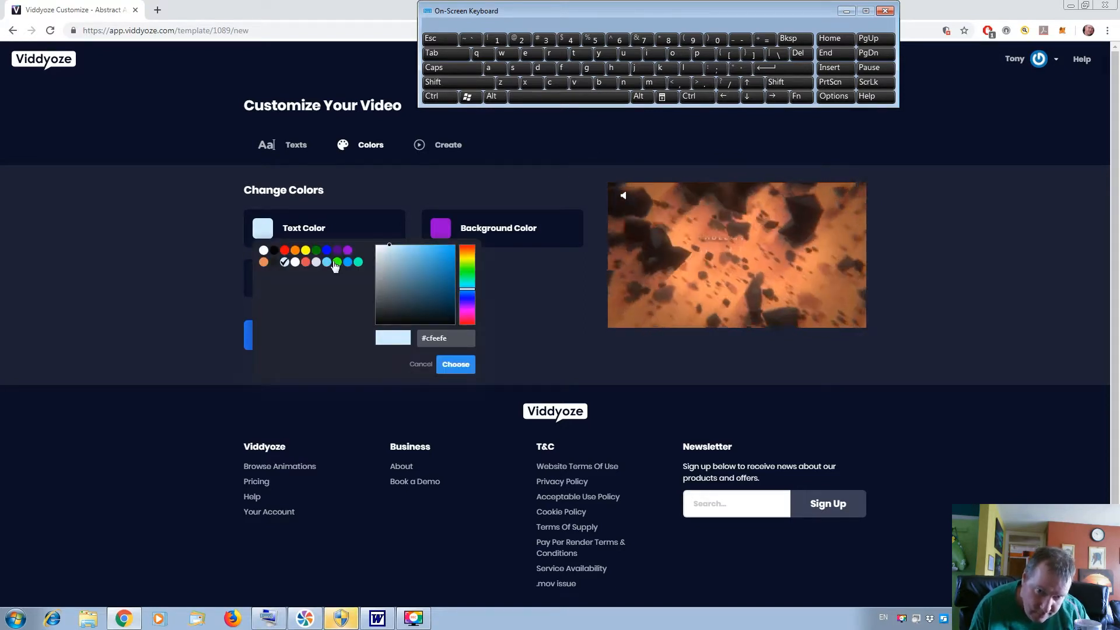
{"action": "left_click", "coordinate": [285, 250]}
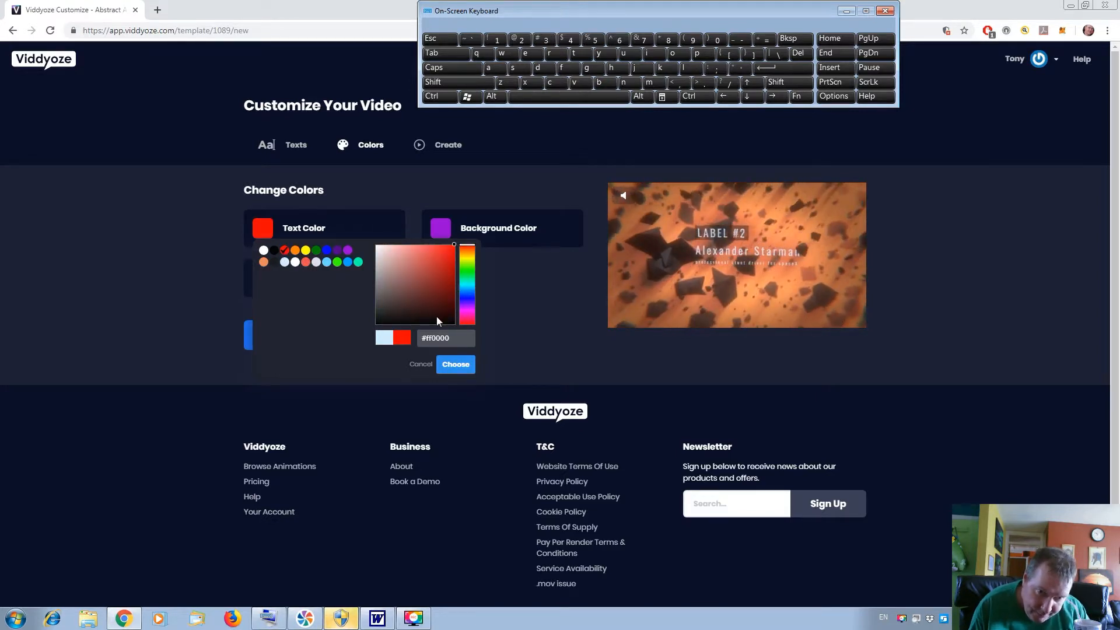
{"action": "left_click", "coordinate": [455, 365]}
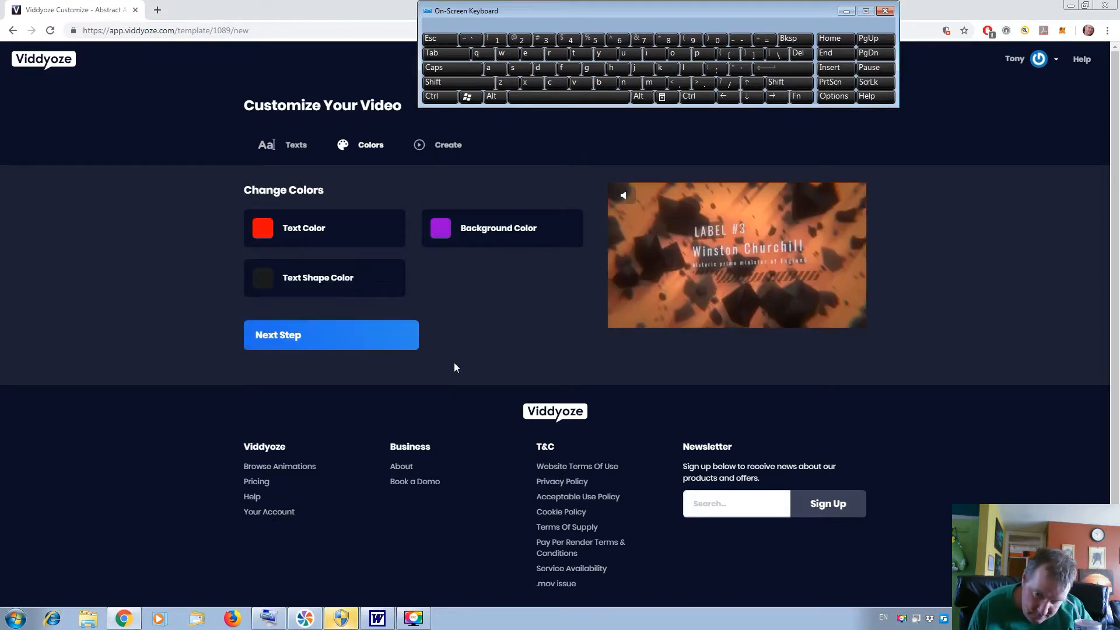
Proceed to the Create stage and view the second and third frames of the live preview.
{"action": "left_click", "coordinate": [392, 348]}
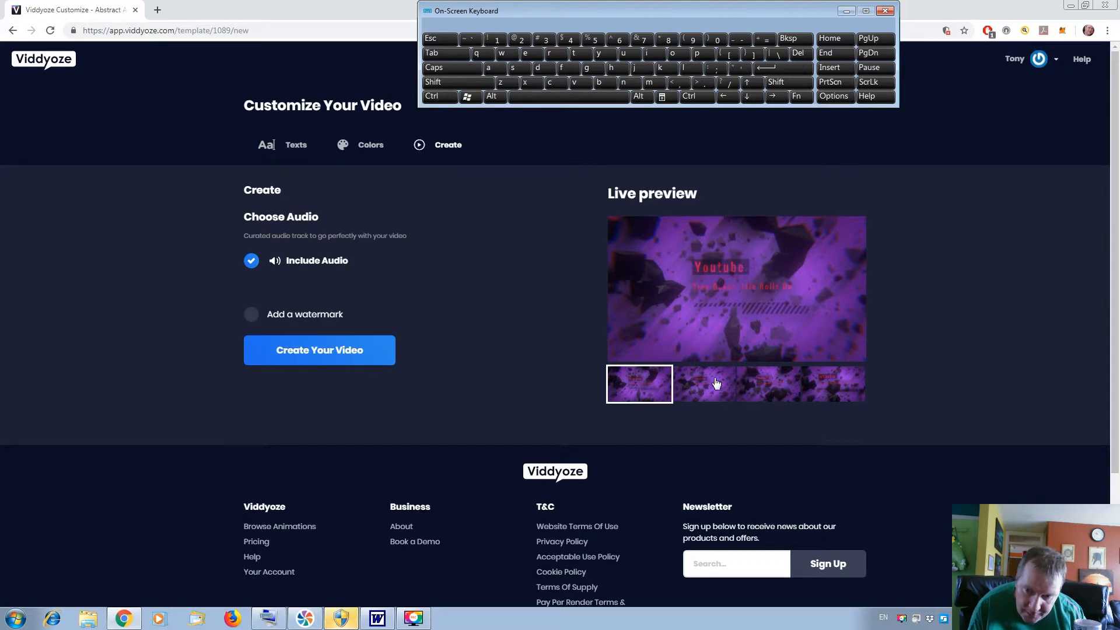
{"action": "left_click", "coordinate": [715, 382]}
{"action": "left_click", "coordinate": [760, 384]}
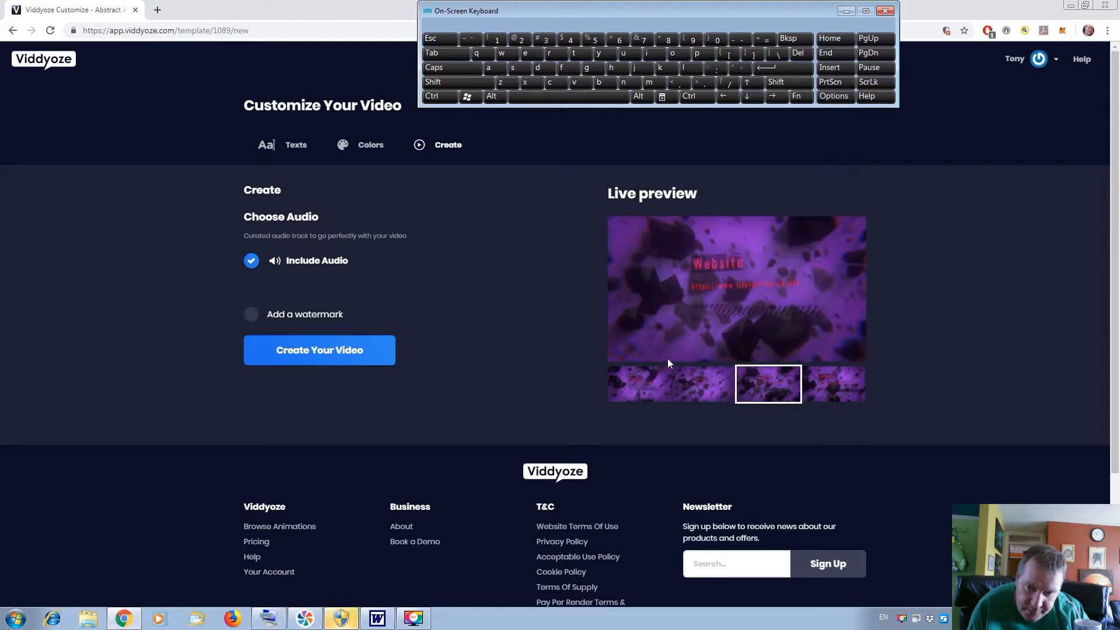
Return to the Abstract Asteroid Field Titles preview page and filter the template list to the Outro category.
{"action": "left_click", "coordinate": [13, 32]}
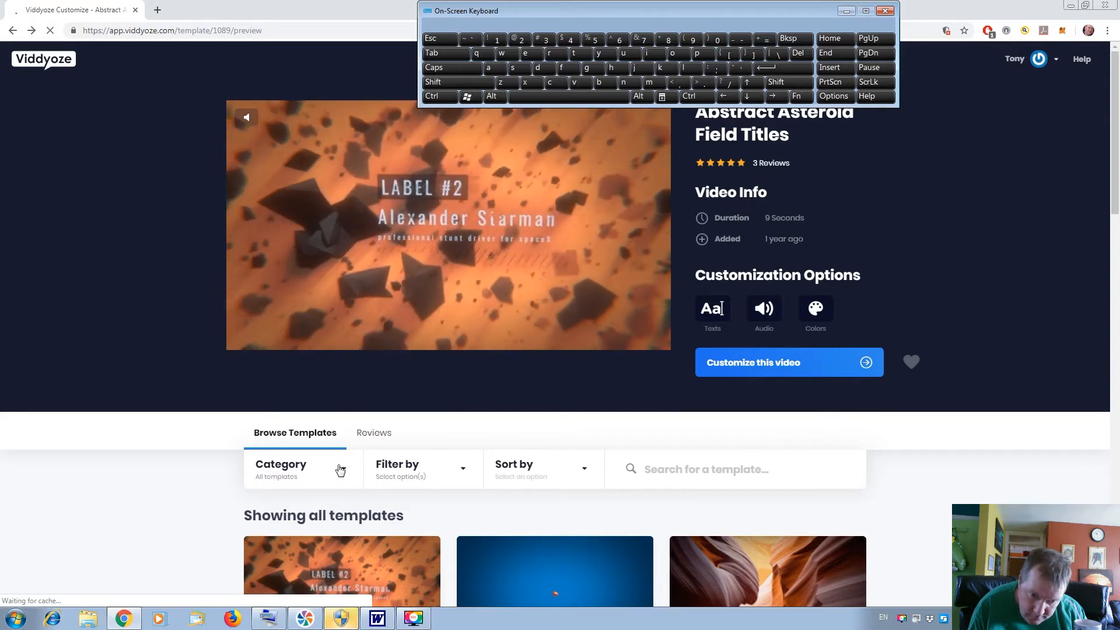
{"action": "left_click", "coordinate": [340, 470]}
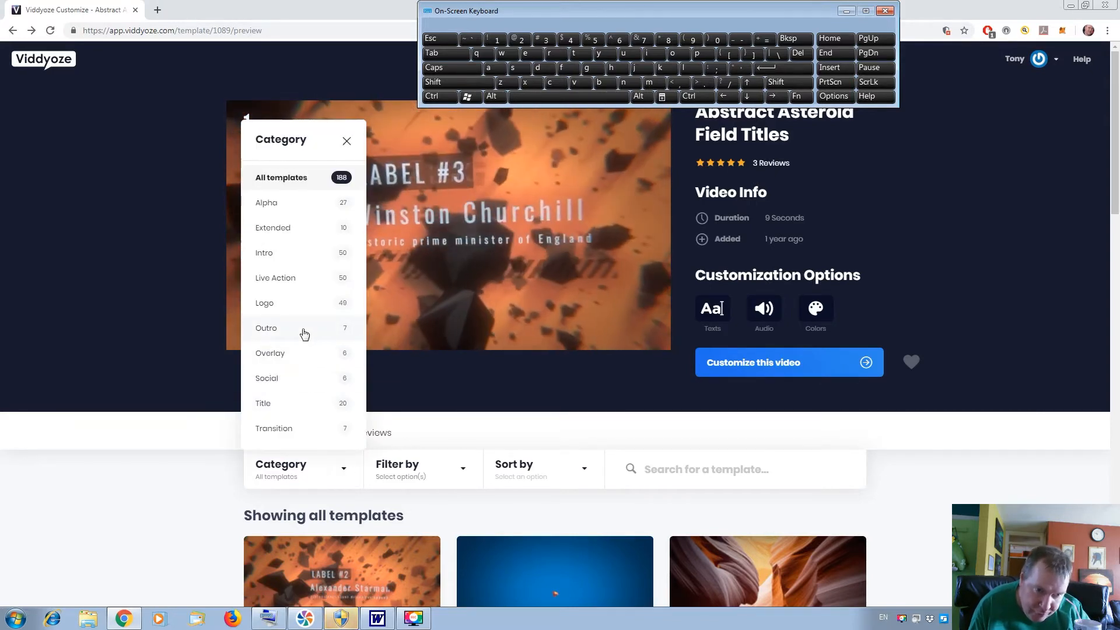
{"action": "left_click", "coordinate": [307, 331]}
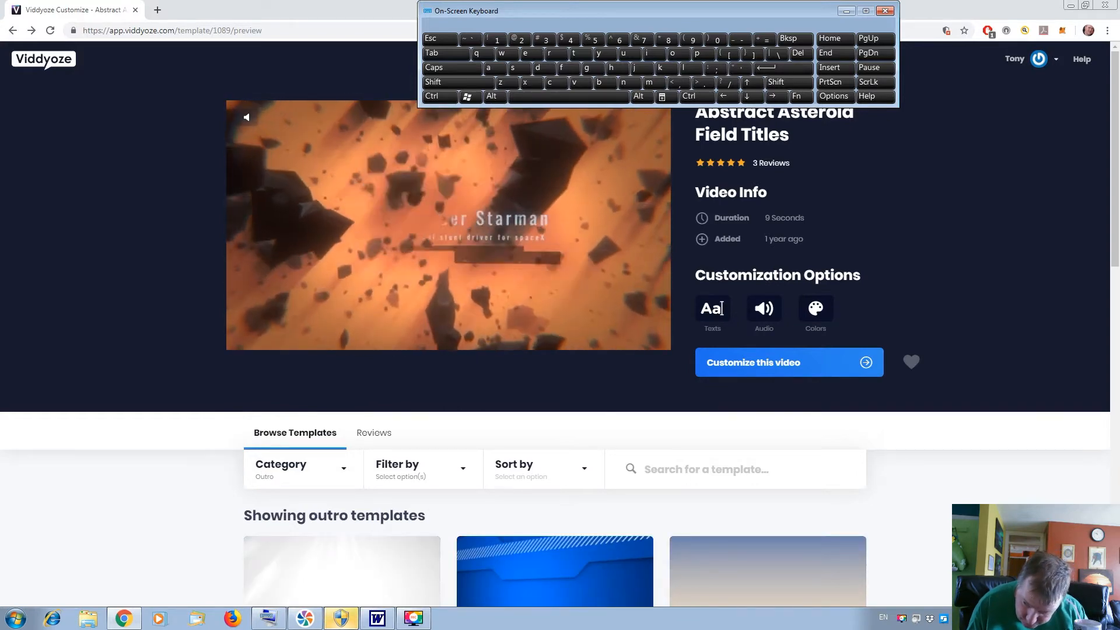
Browse the outro templates and preview Wireframe Outro, URL and YouTube Social Booster Outro.
{"action": "scroll", "coordinate": [560, 324], "scroll_direction": "down", "scroll_amount": 1}
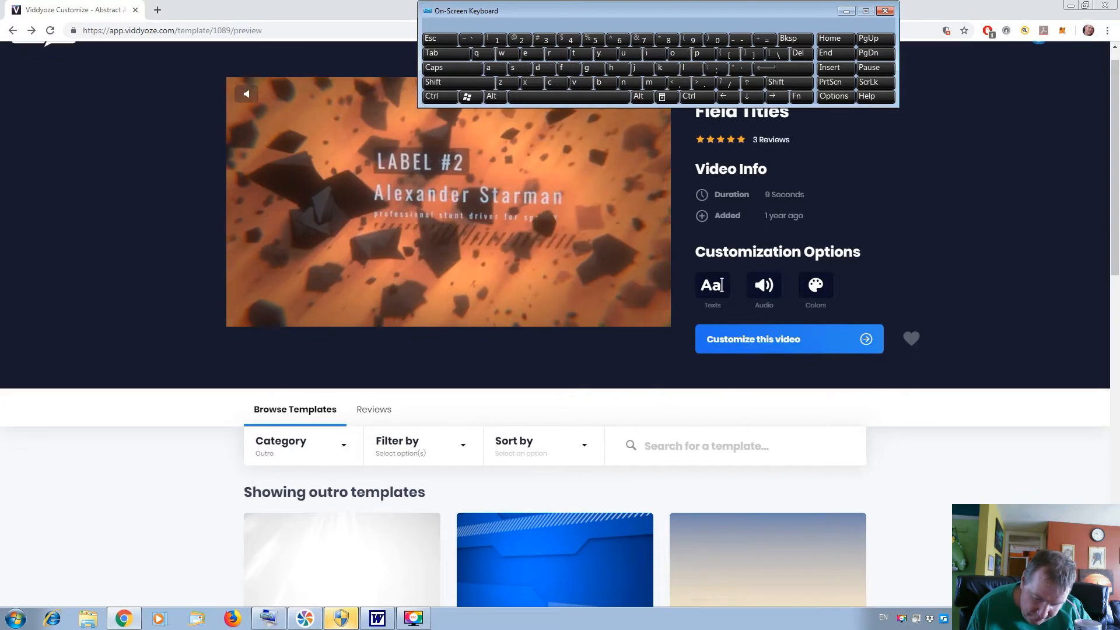
{"action": "scroll", "coordinate": [560, 323], "scroll_direction": "down", "scroll_amount": 10}
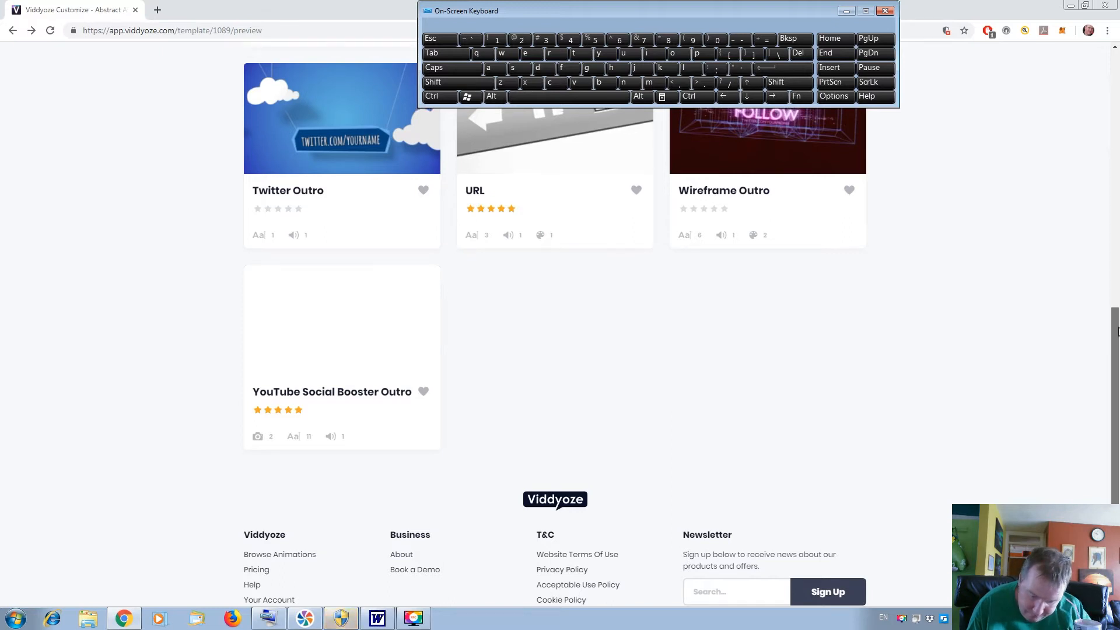
{"action": "scroll", "coordinate": [1002, 306], "scroll_direction": "up", "scroll_amount": 2}
{"action": "scroll", "coordinate": [1003, 306], "scroll_direction": "down", "scroll_amount": 1}
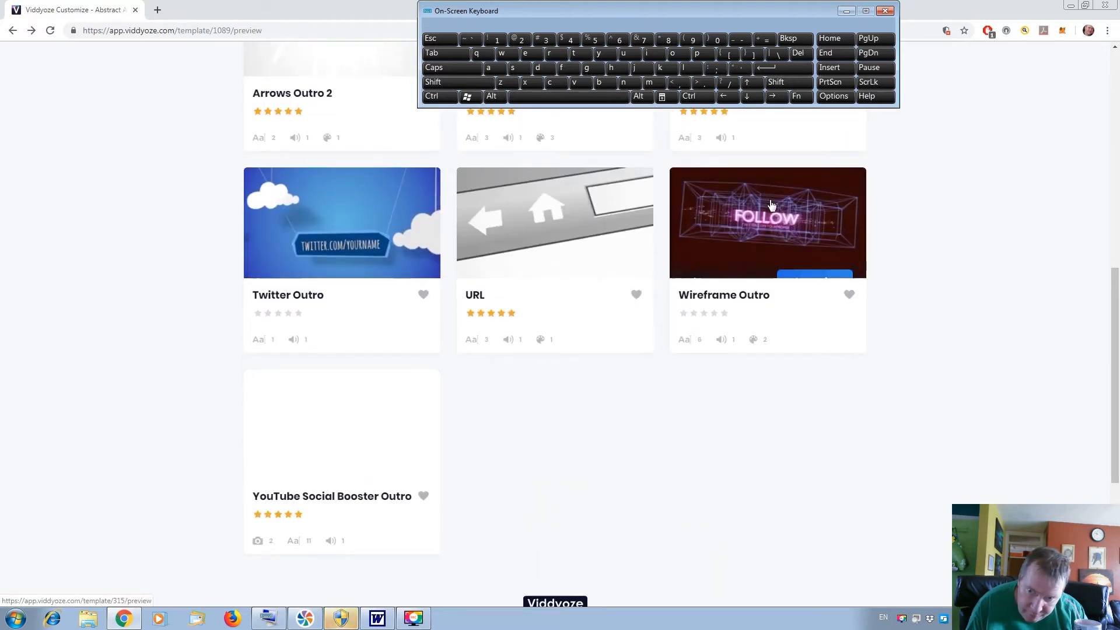
{"action": "mouse_move", "coordinate": [771, 204]}
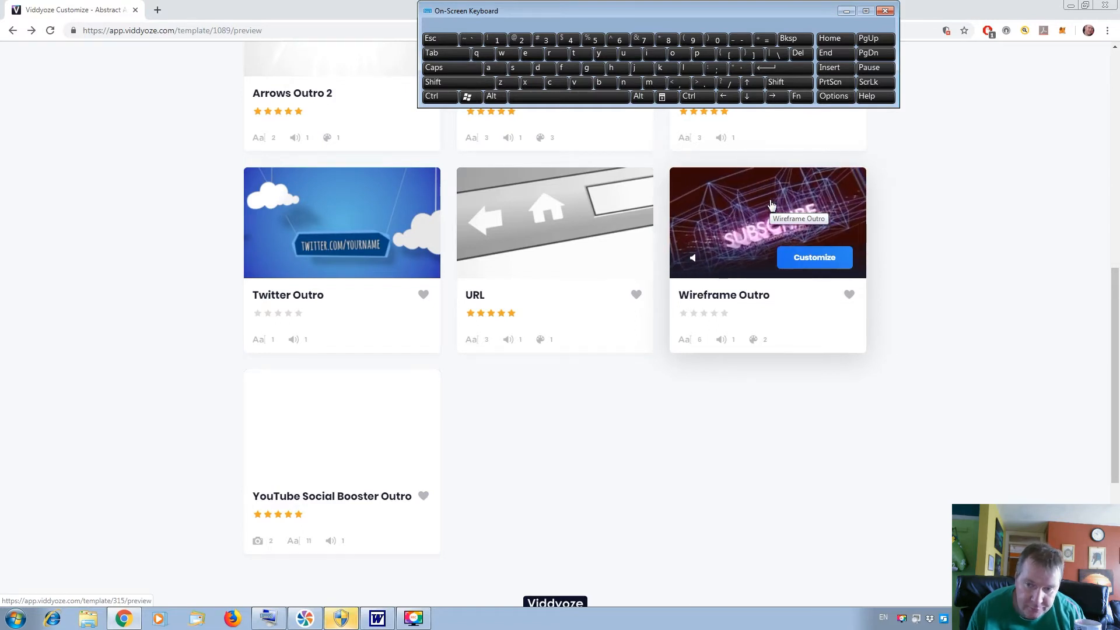
{"action": "mouse_move", "coordinate": [545, 223]}
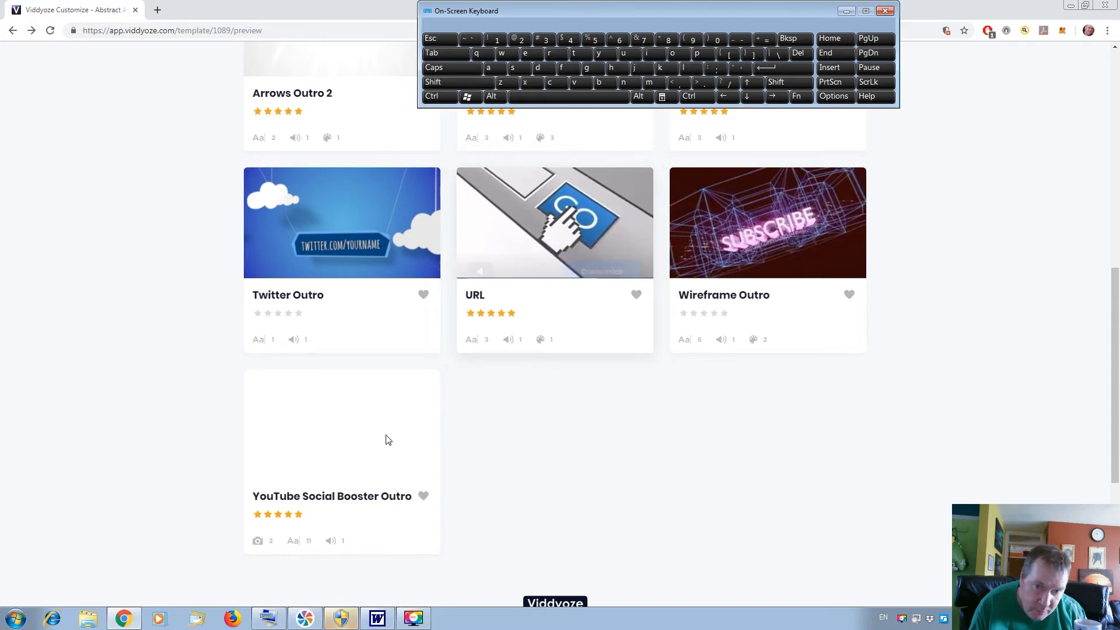
{"action": "mouse_move", "coordinate": [362, 440]}
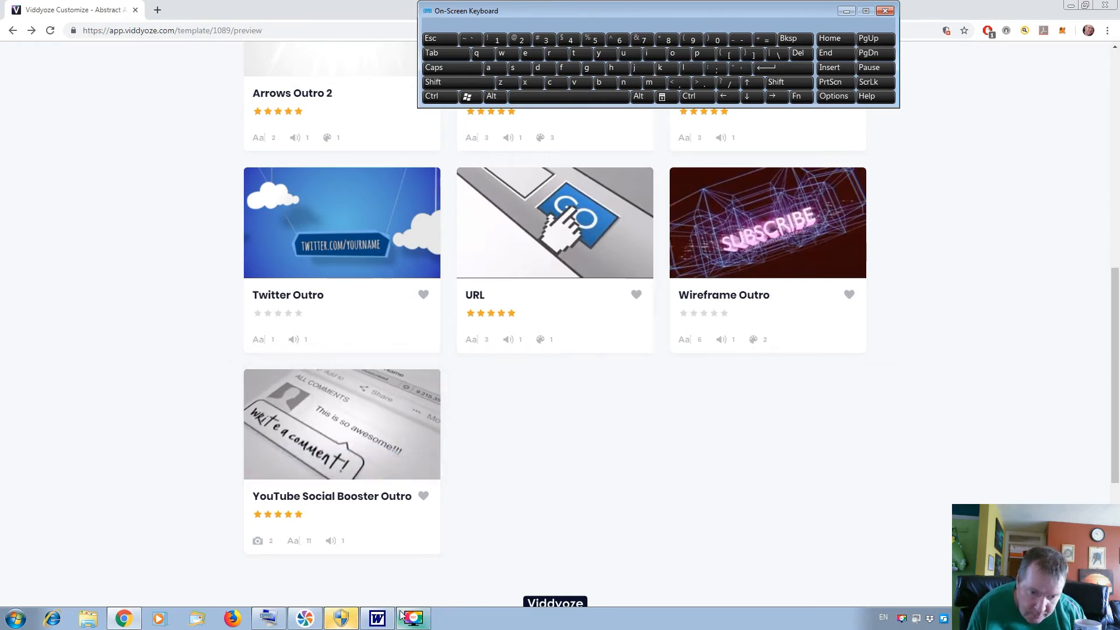
{"action": "mouse_move", "coordinate": [404, 618]}
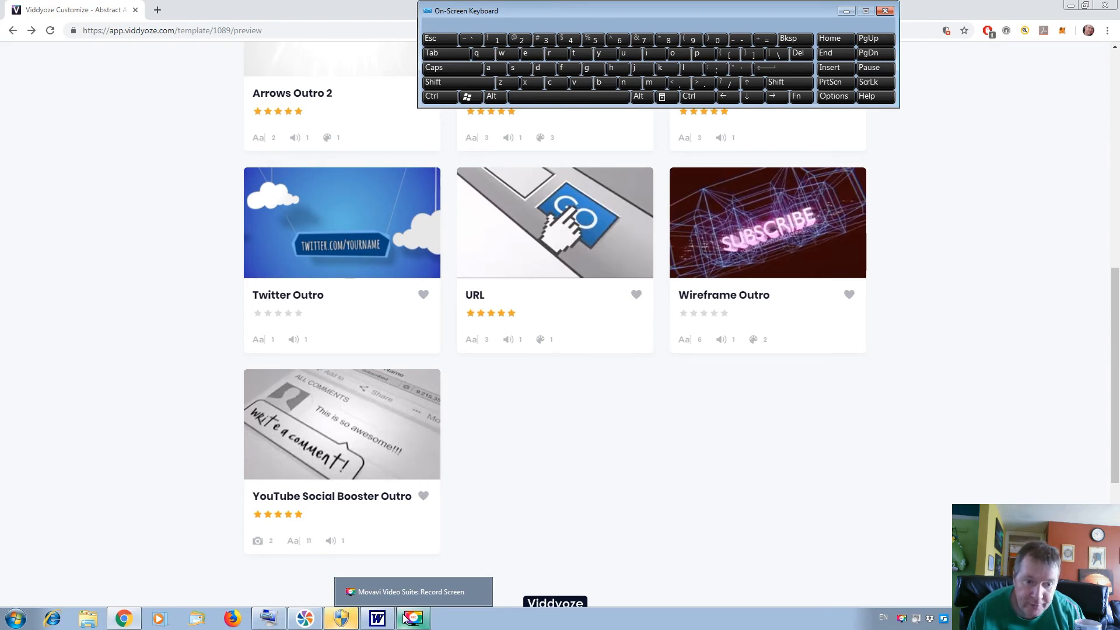
{"action": "left_click", "coordinate": [405, 618]}
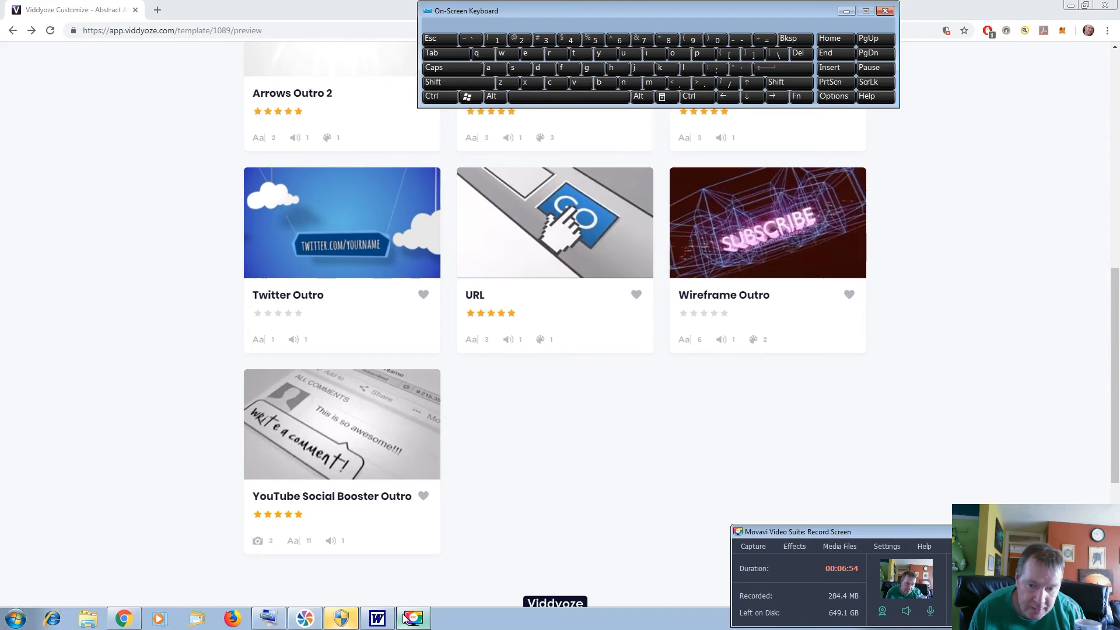